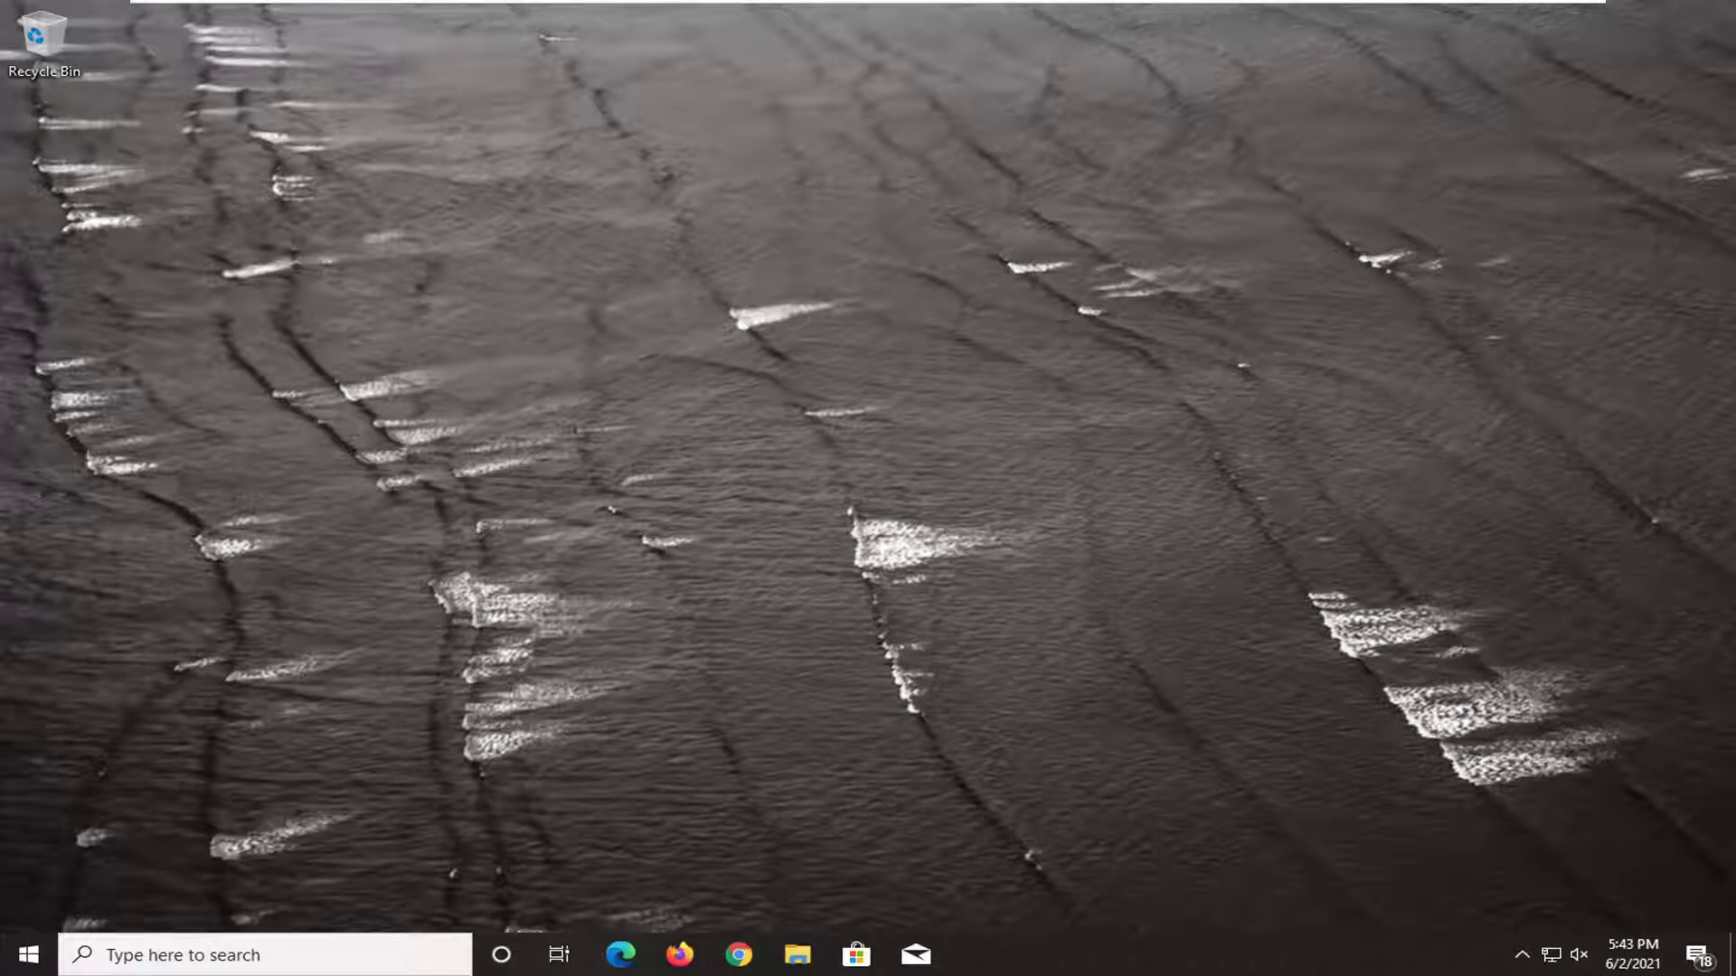
Launch Registry Editor (regedit) from the Start menu as administrator and approve the UAC prompt.
click(29, 956)
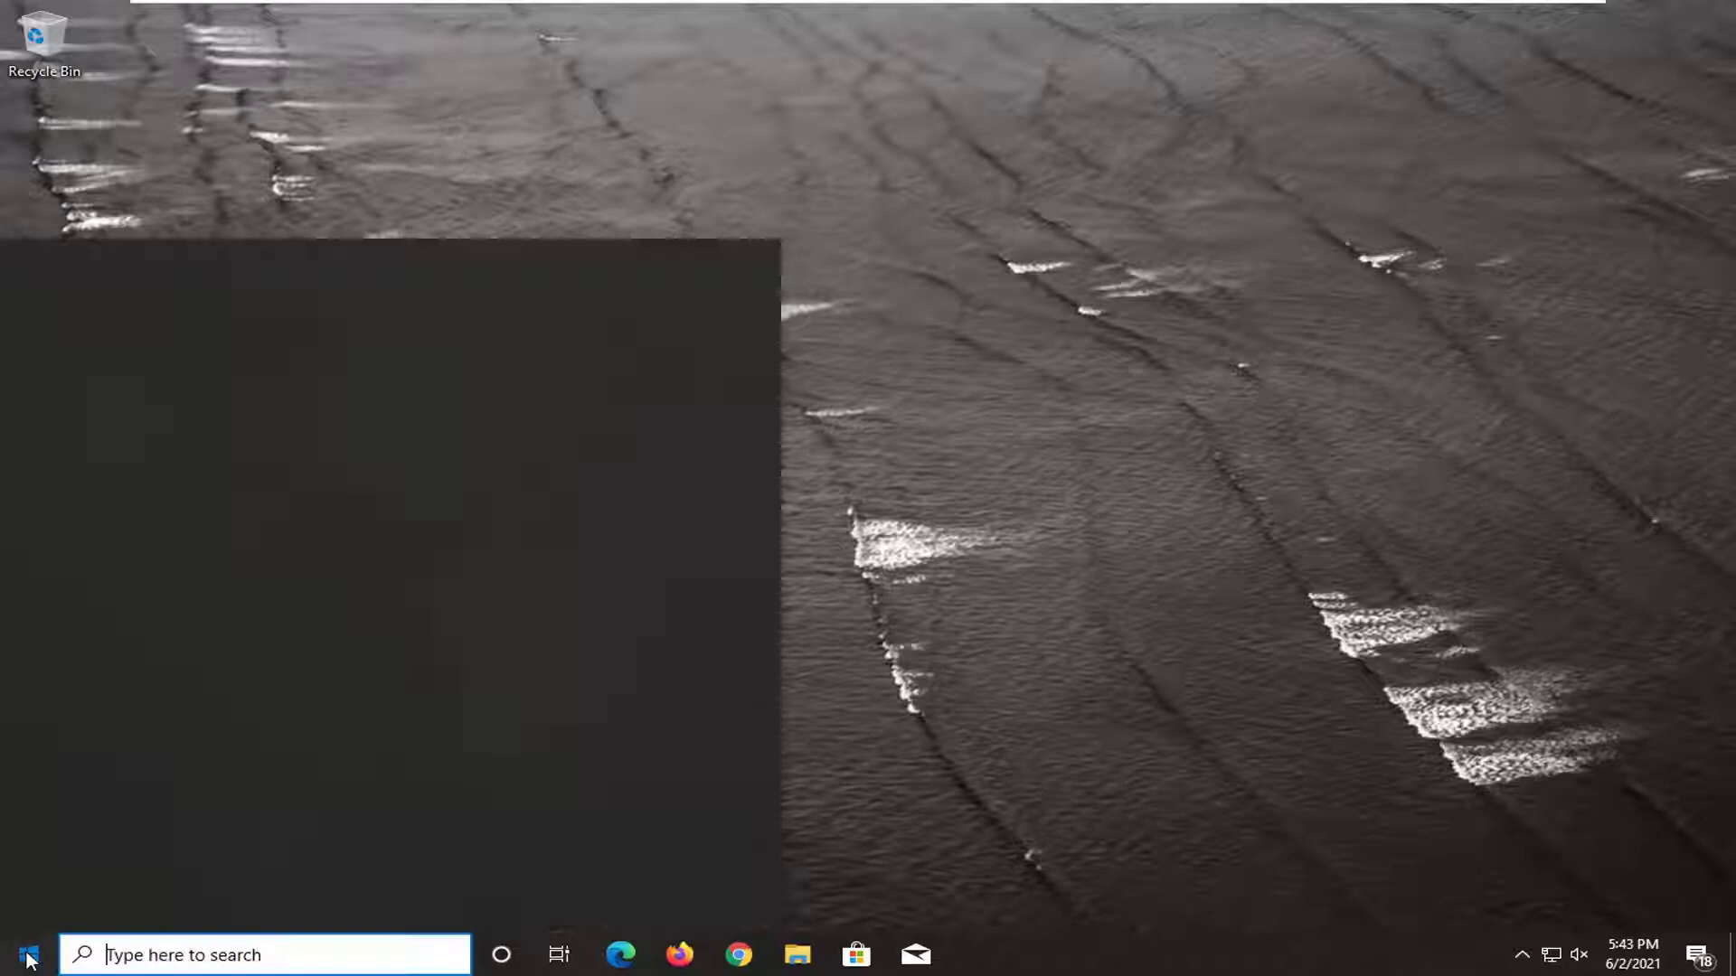
text(regedit)
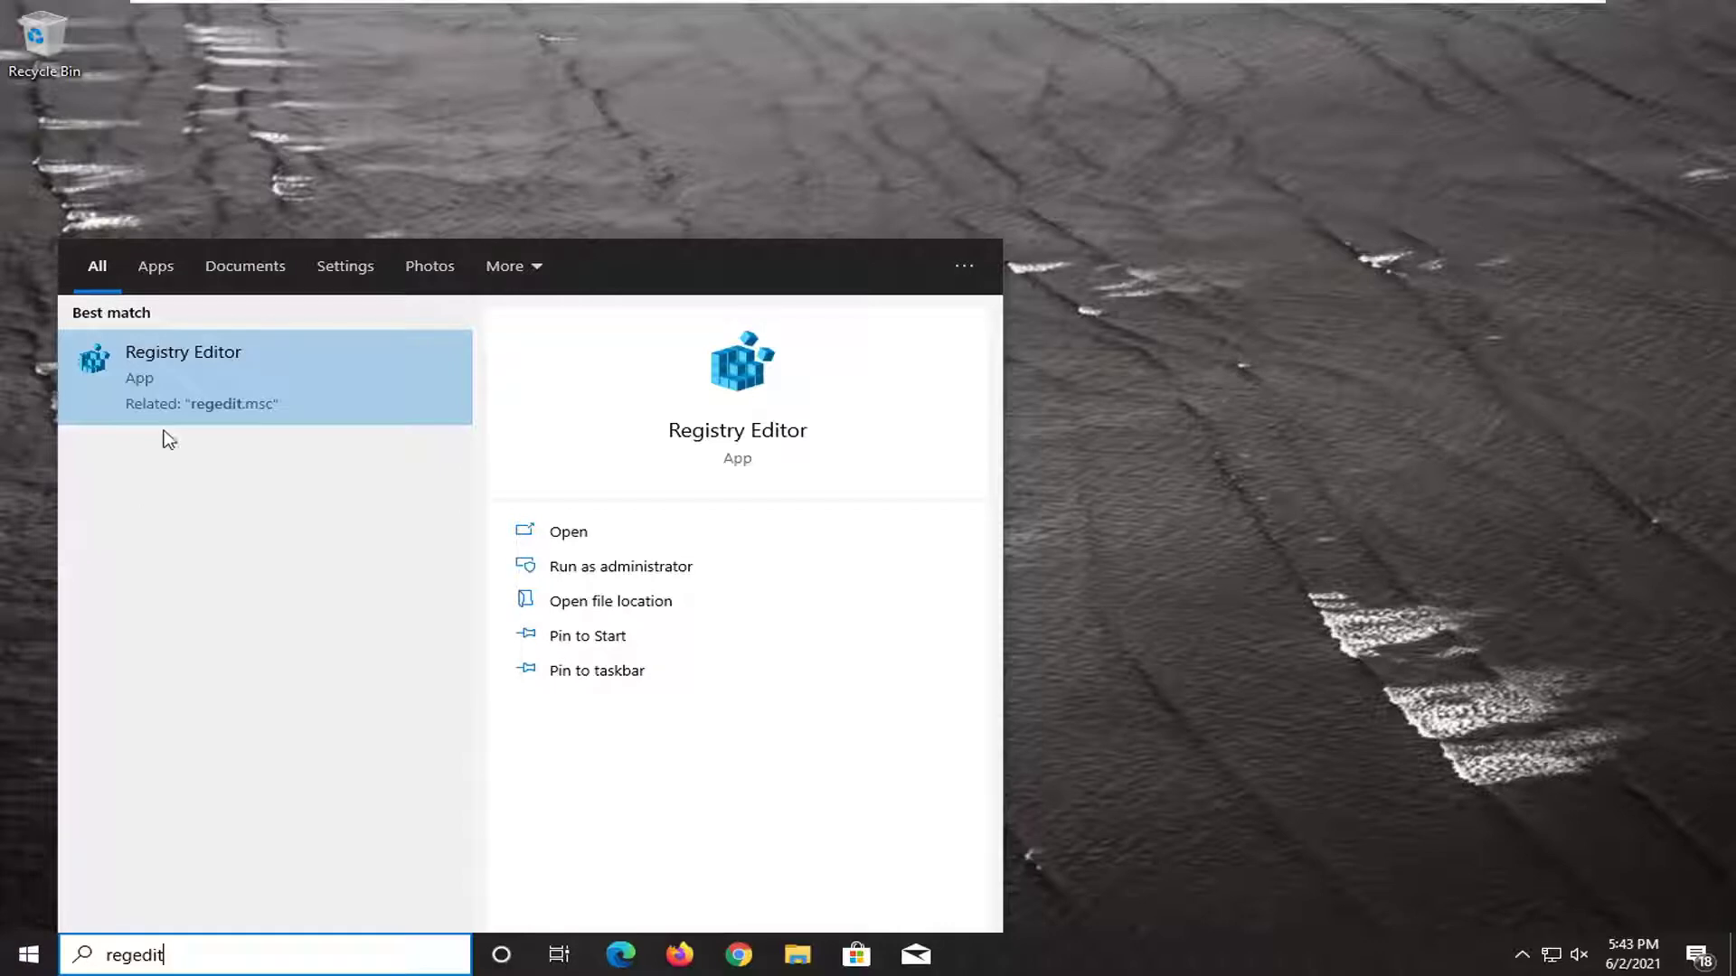
right_click(172, 381)
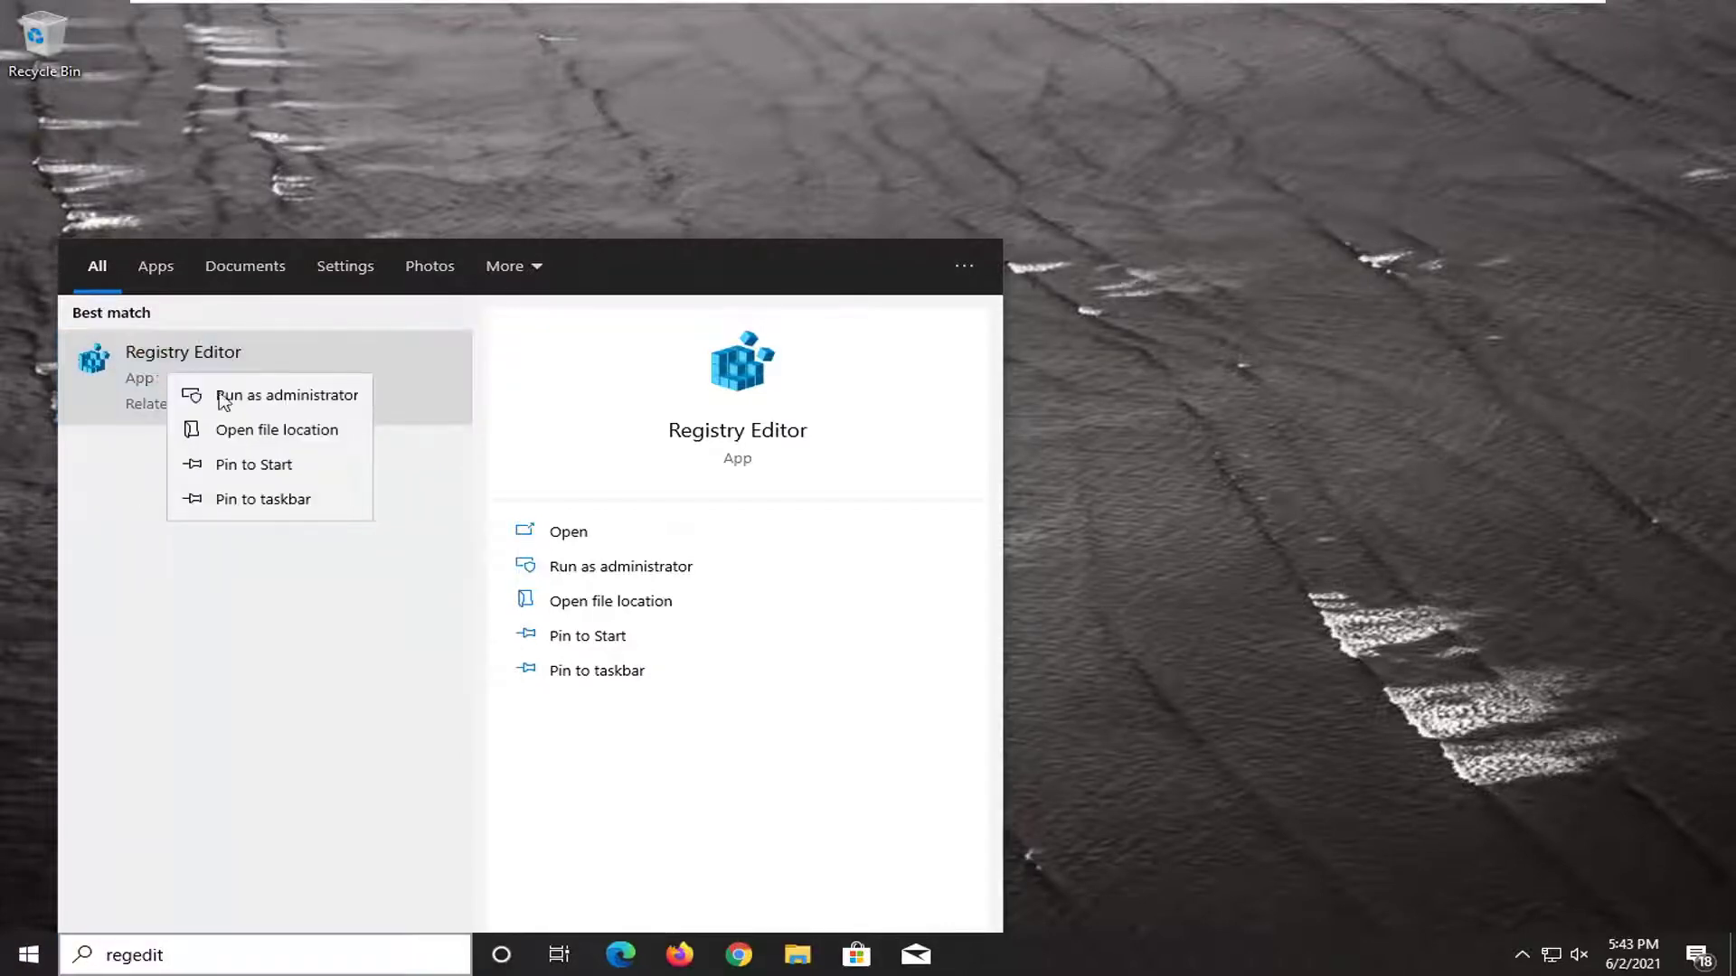
click(249, 398)
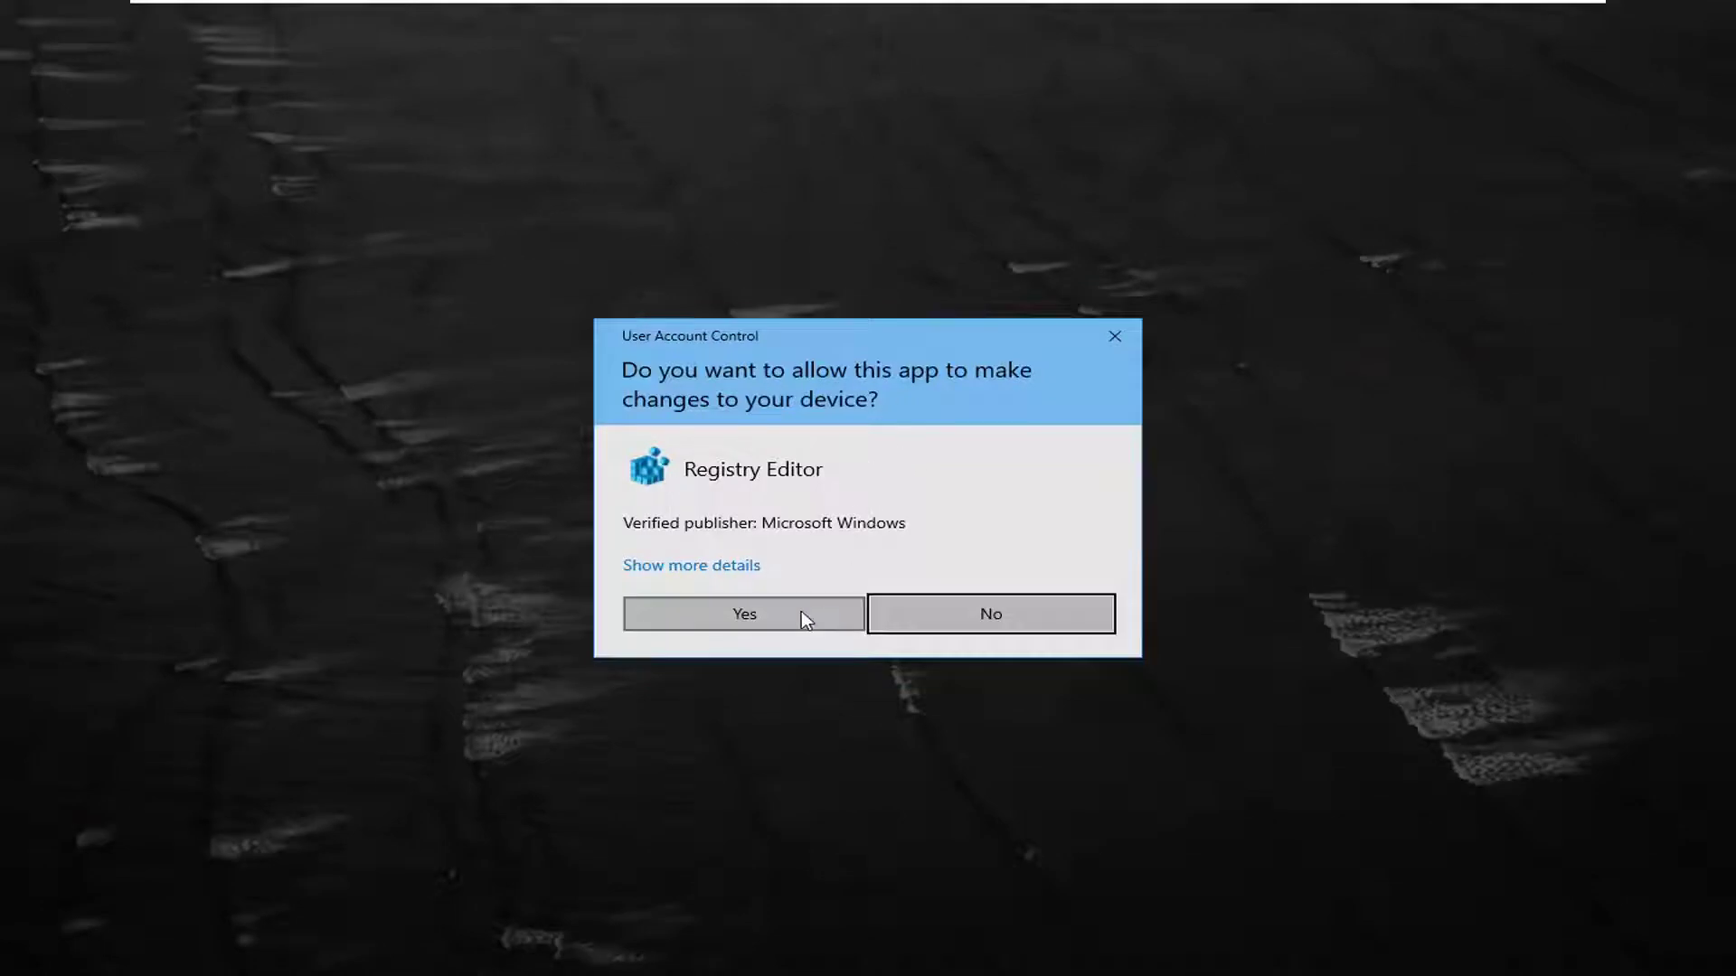
click(747, 614)
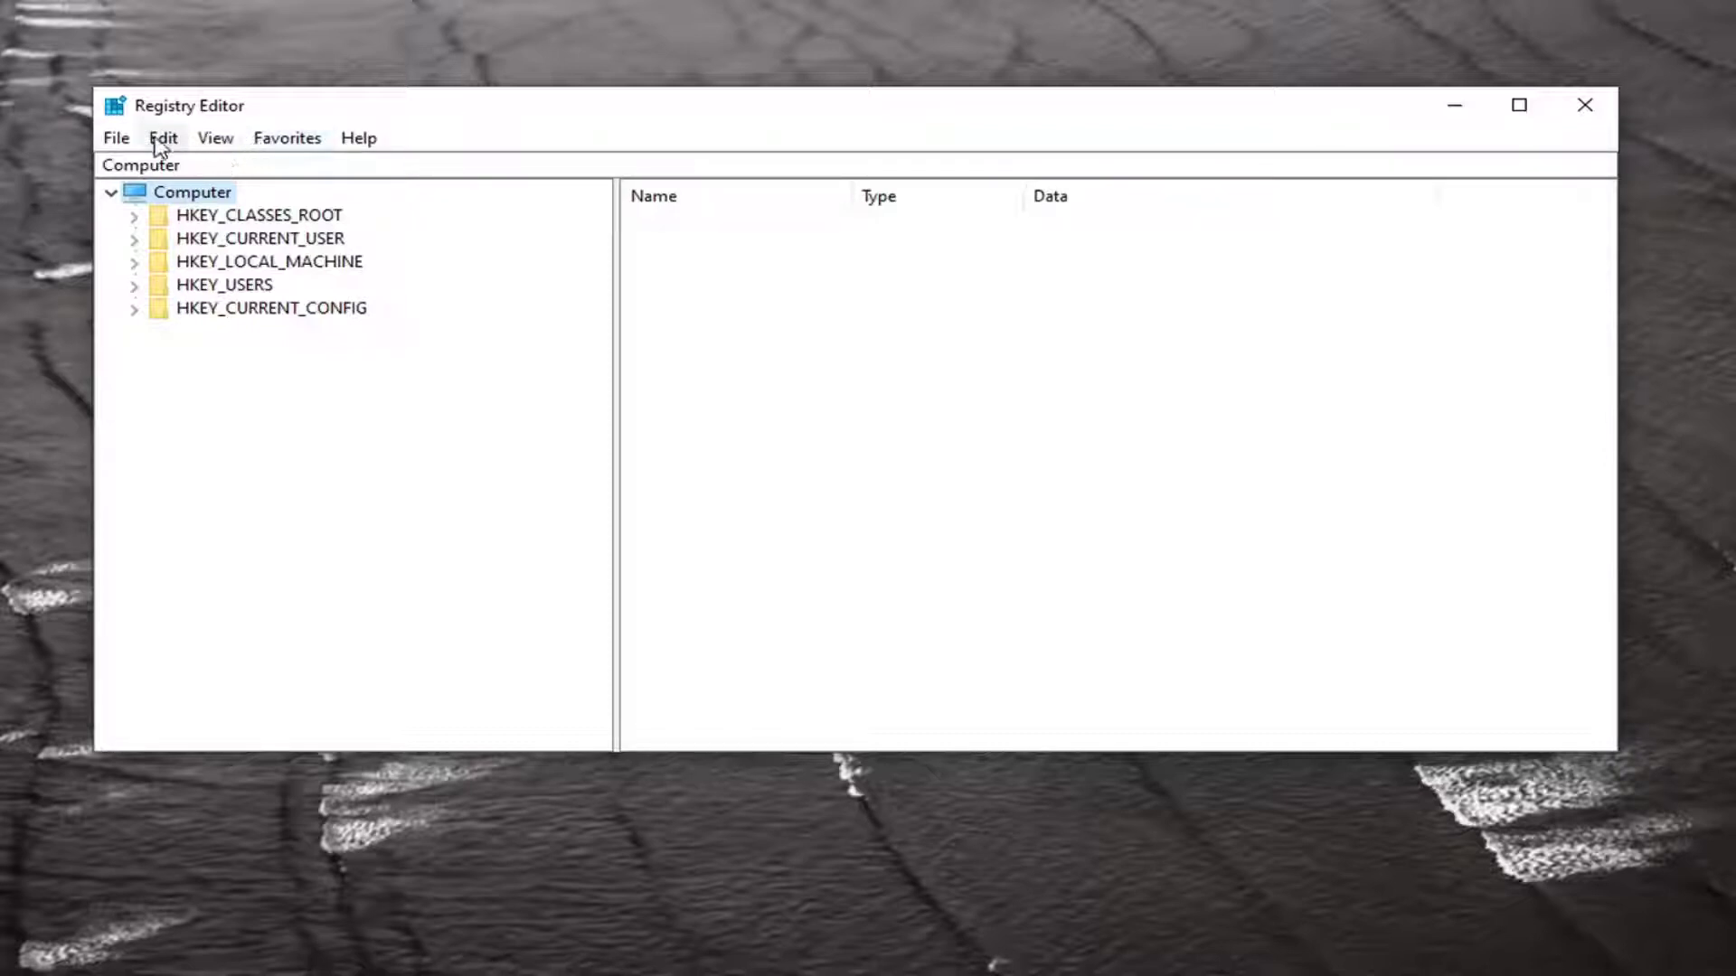
click(119, 139)
click(159, 197)
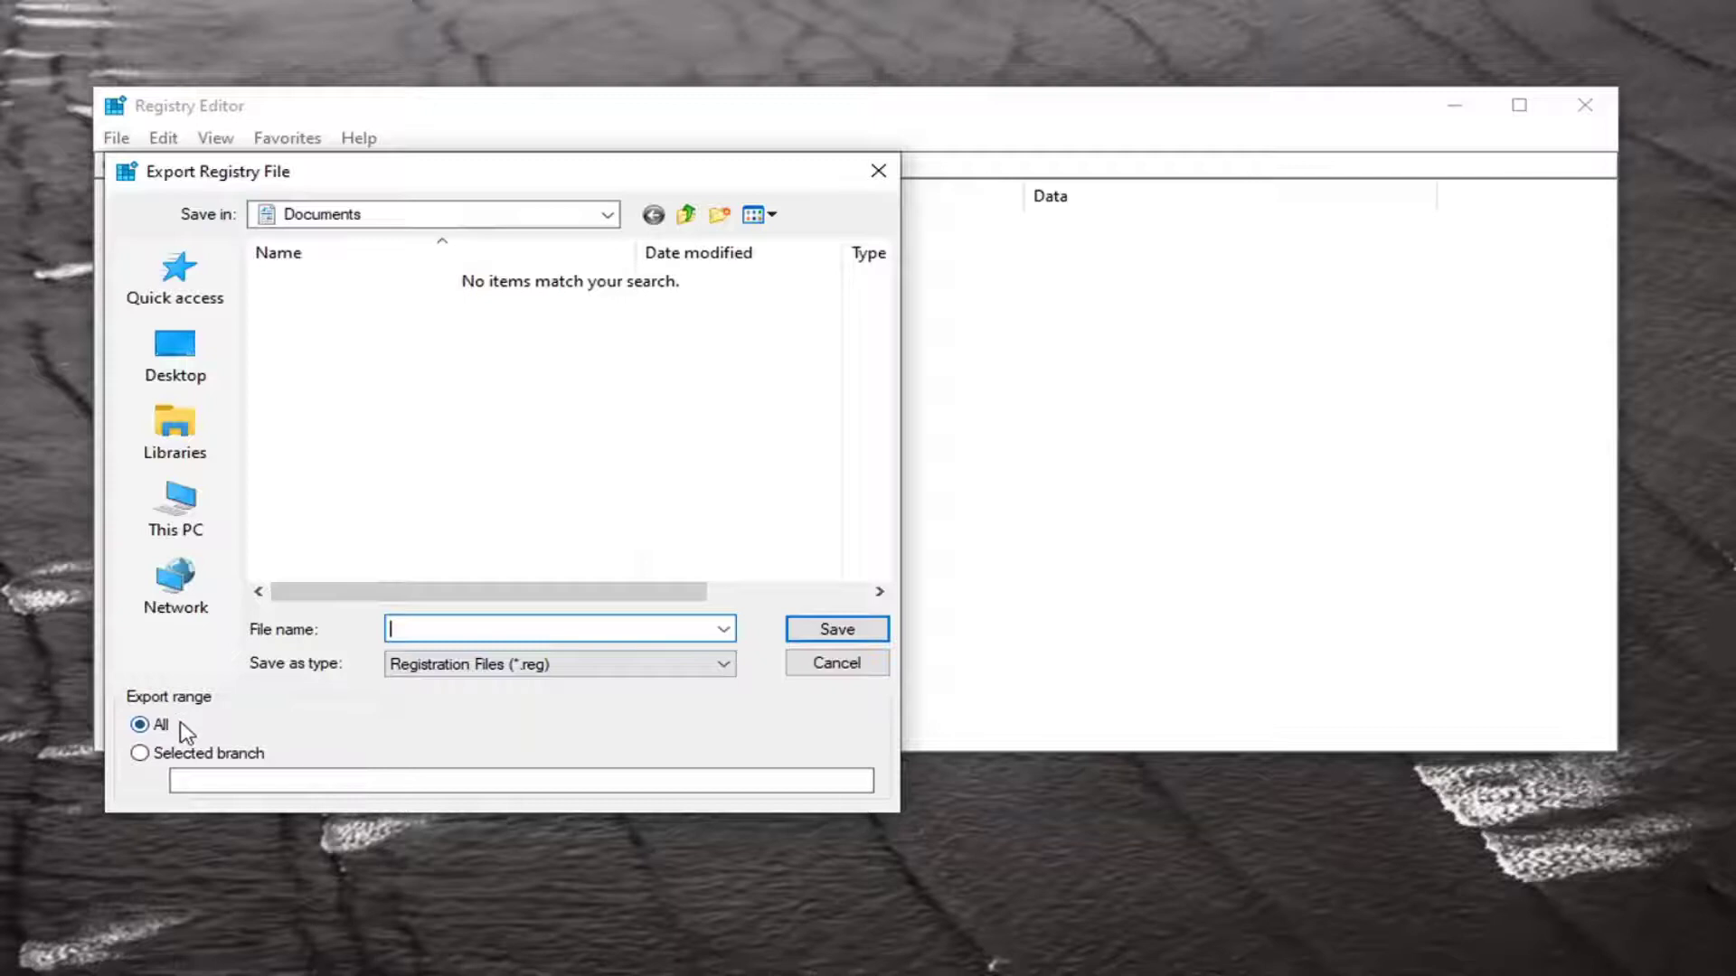
click(177, 348)
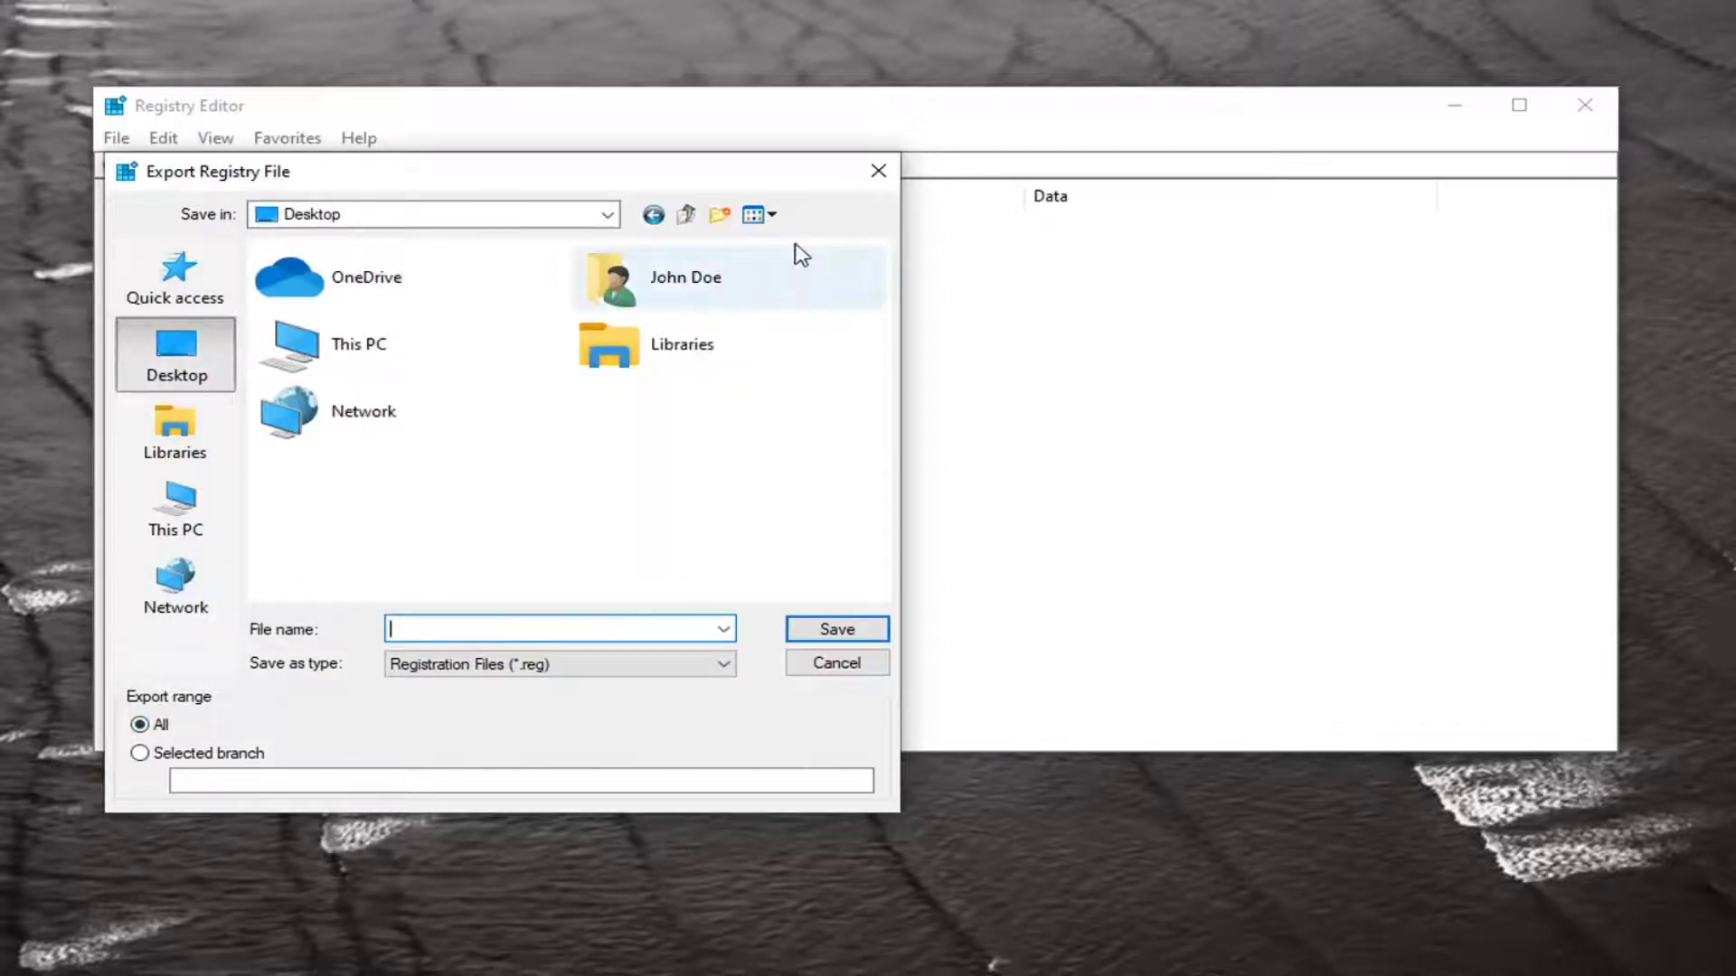
click(878, 170)
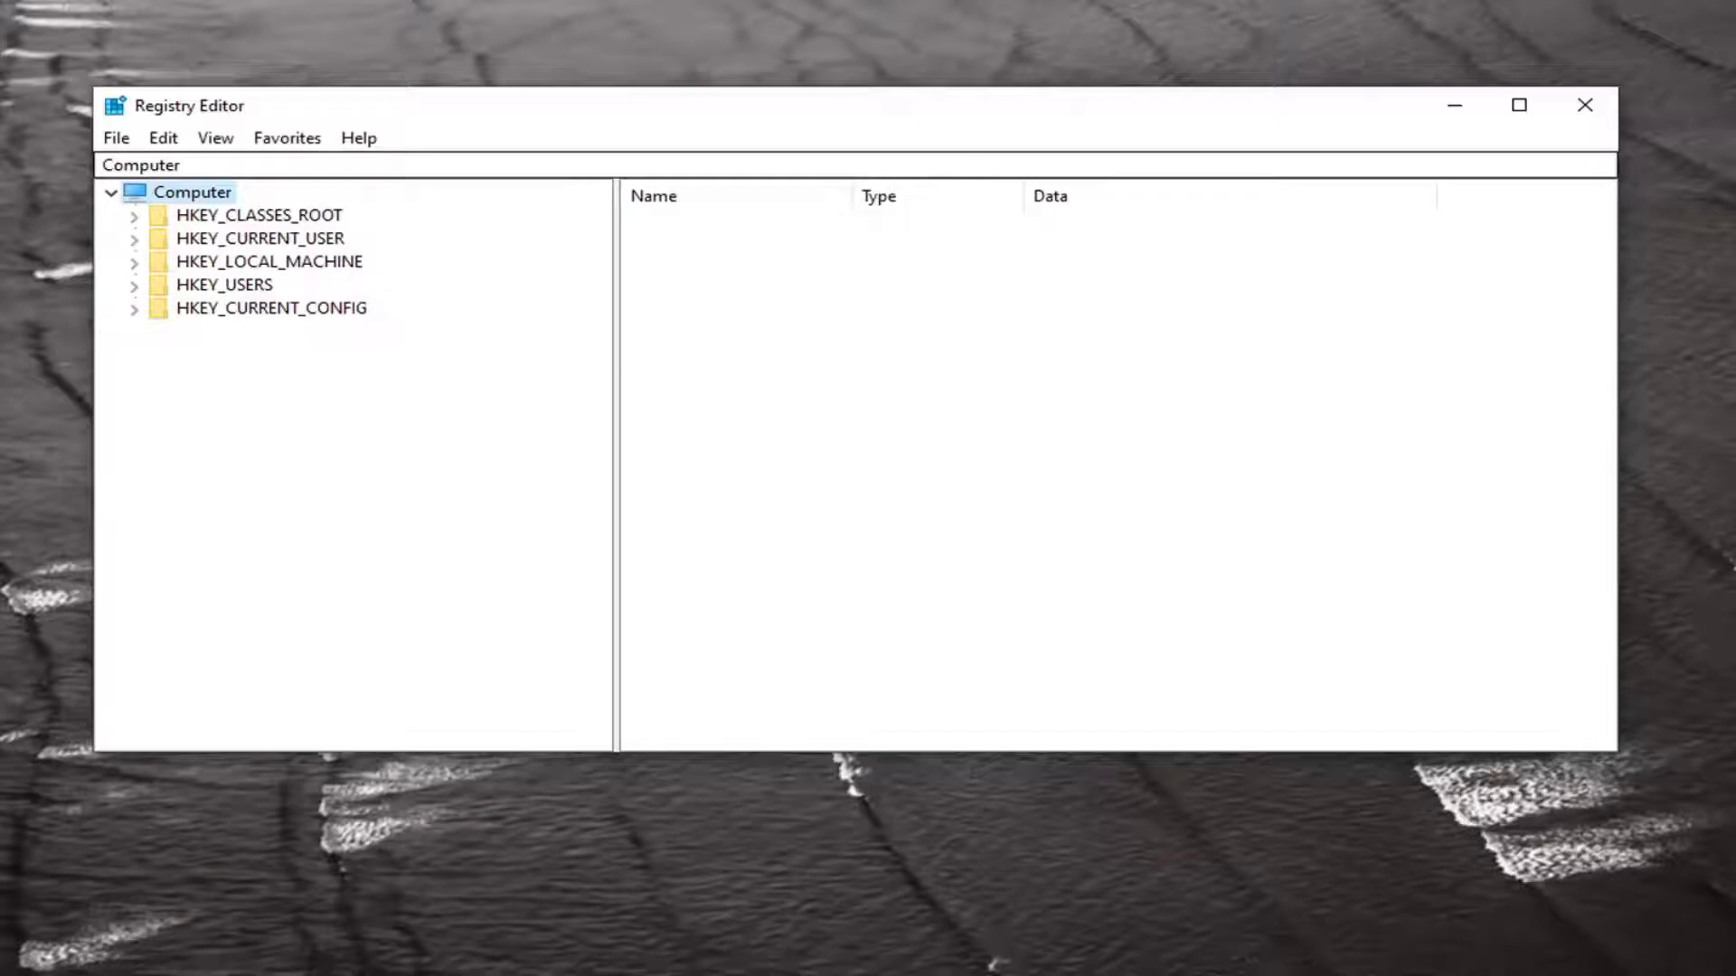
click(116, 143)
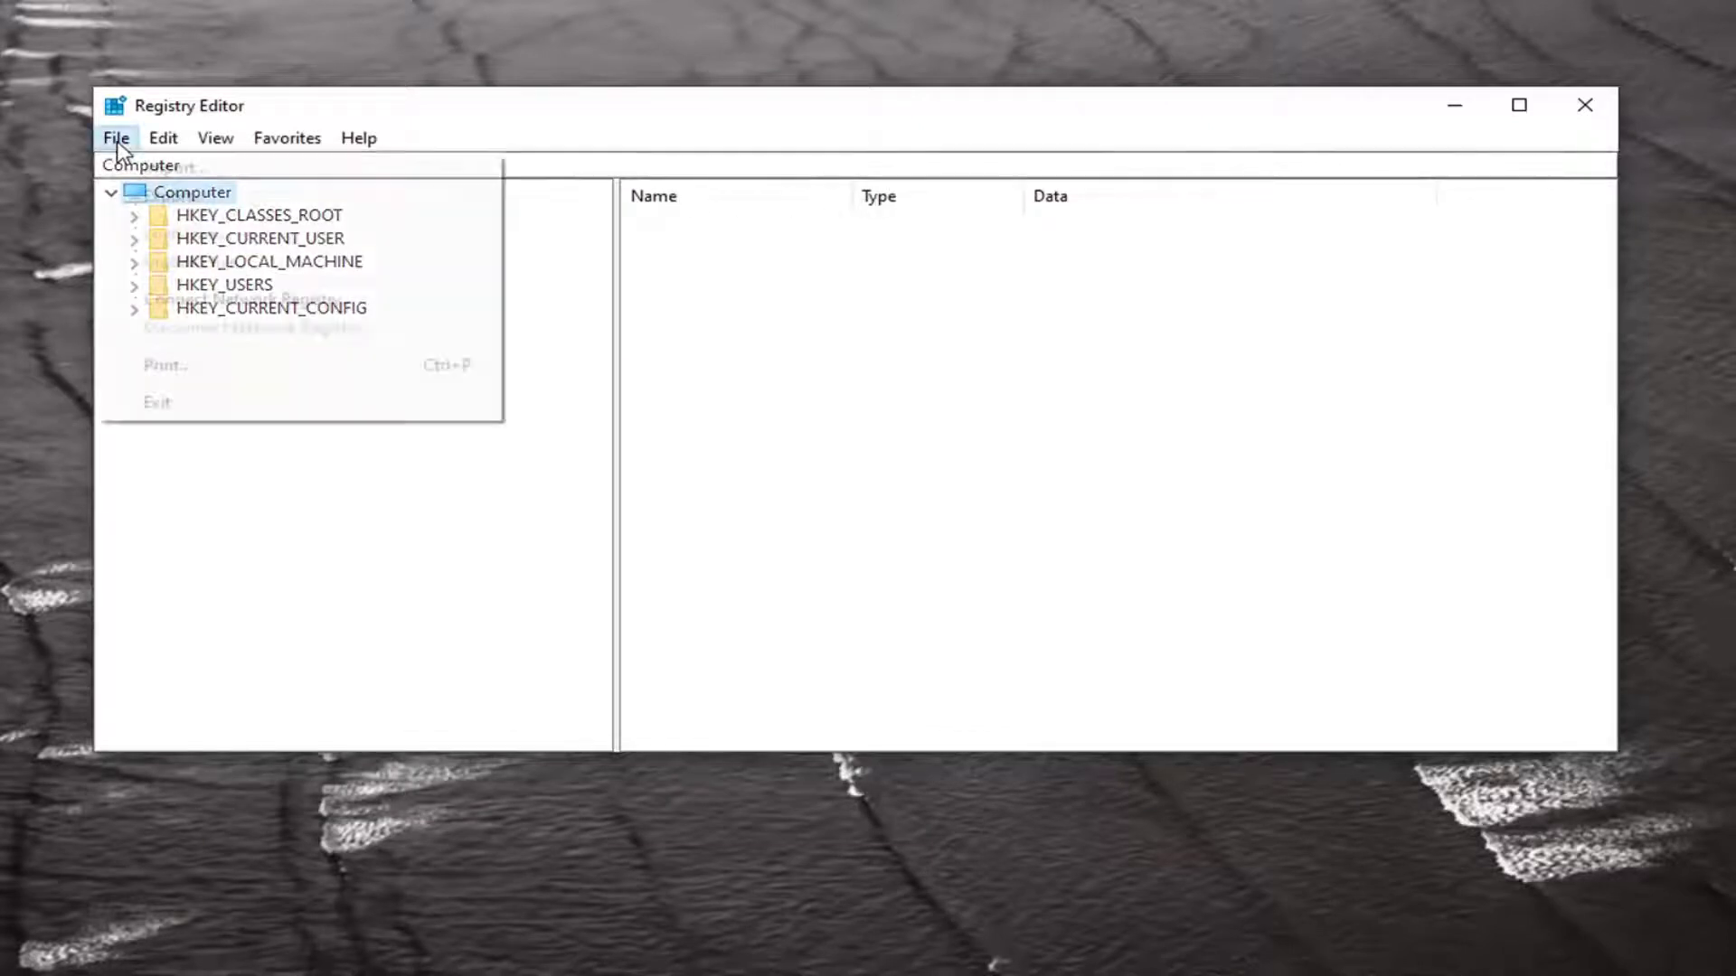
click(160, 168)
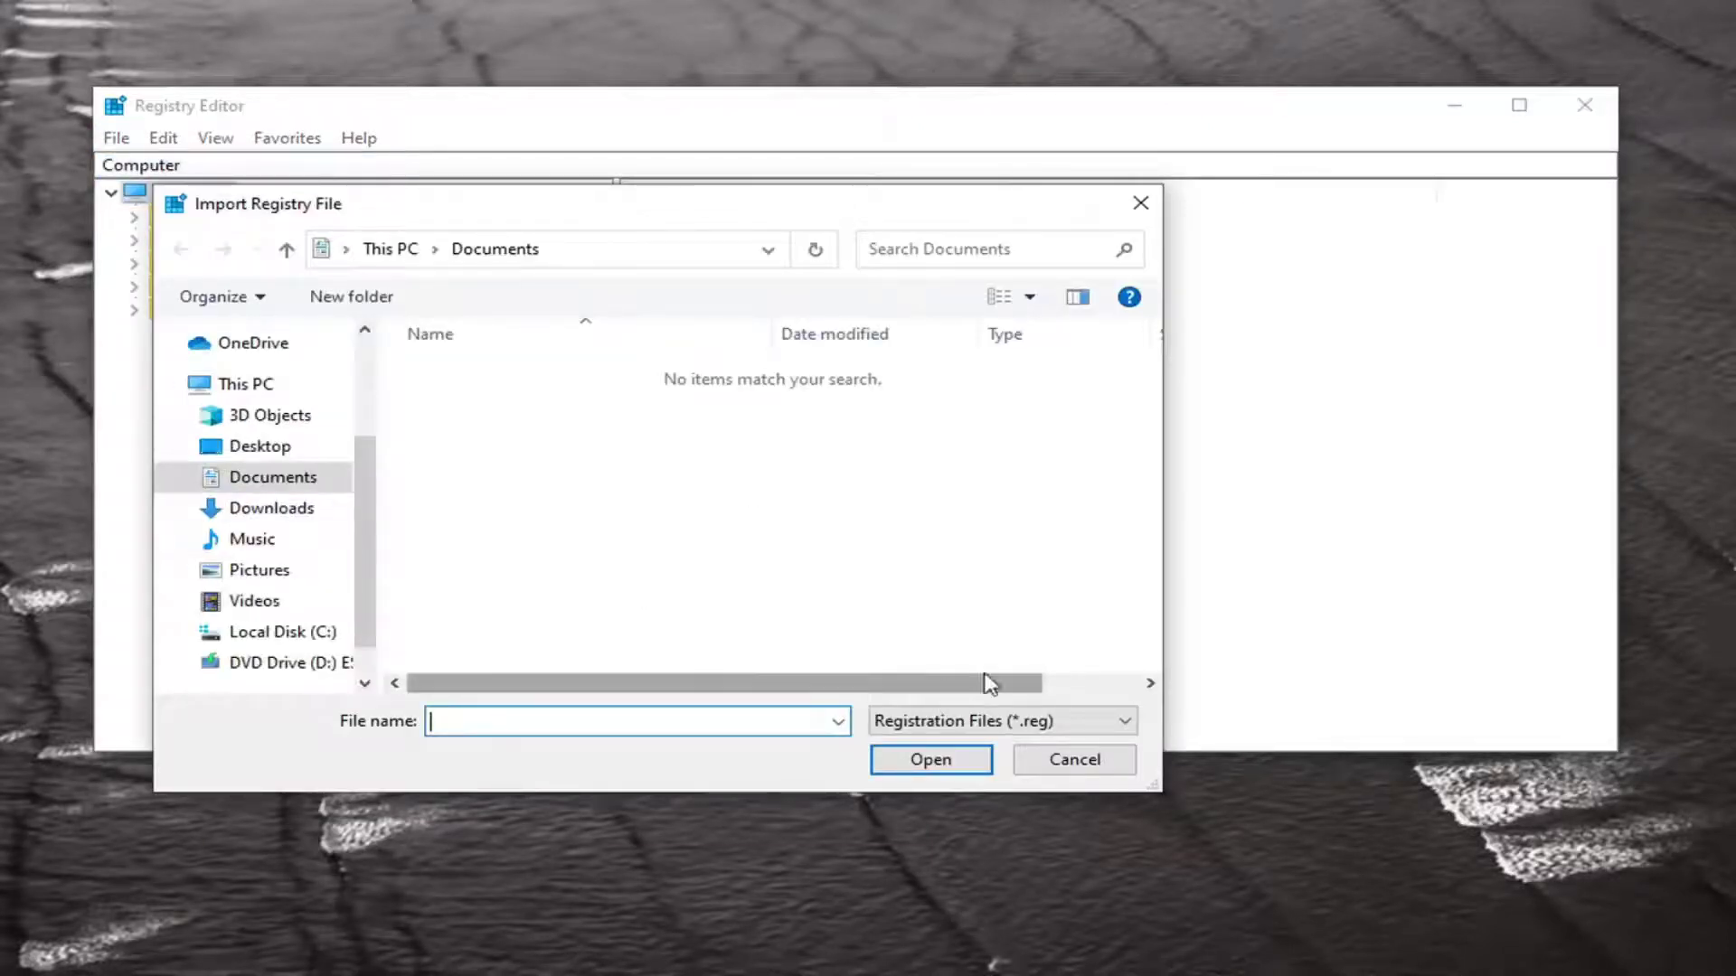
click(1083, 763)
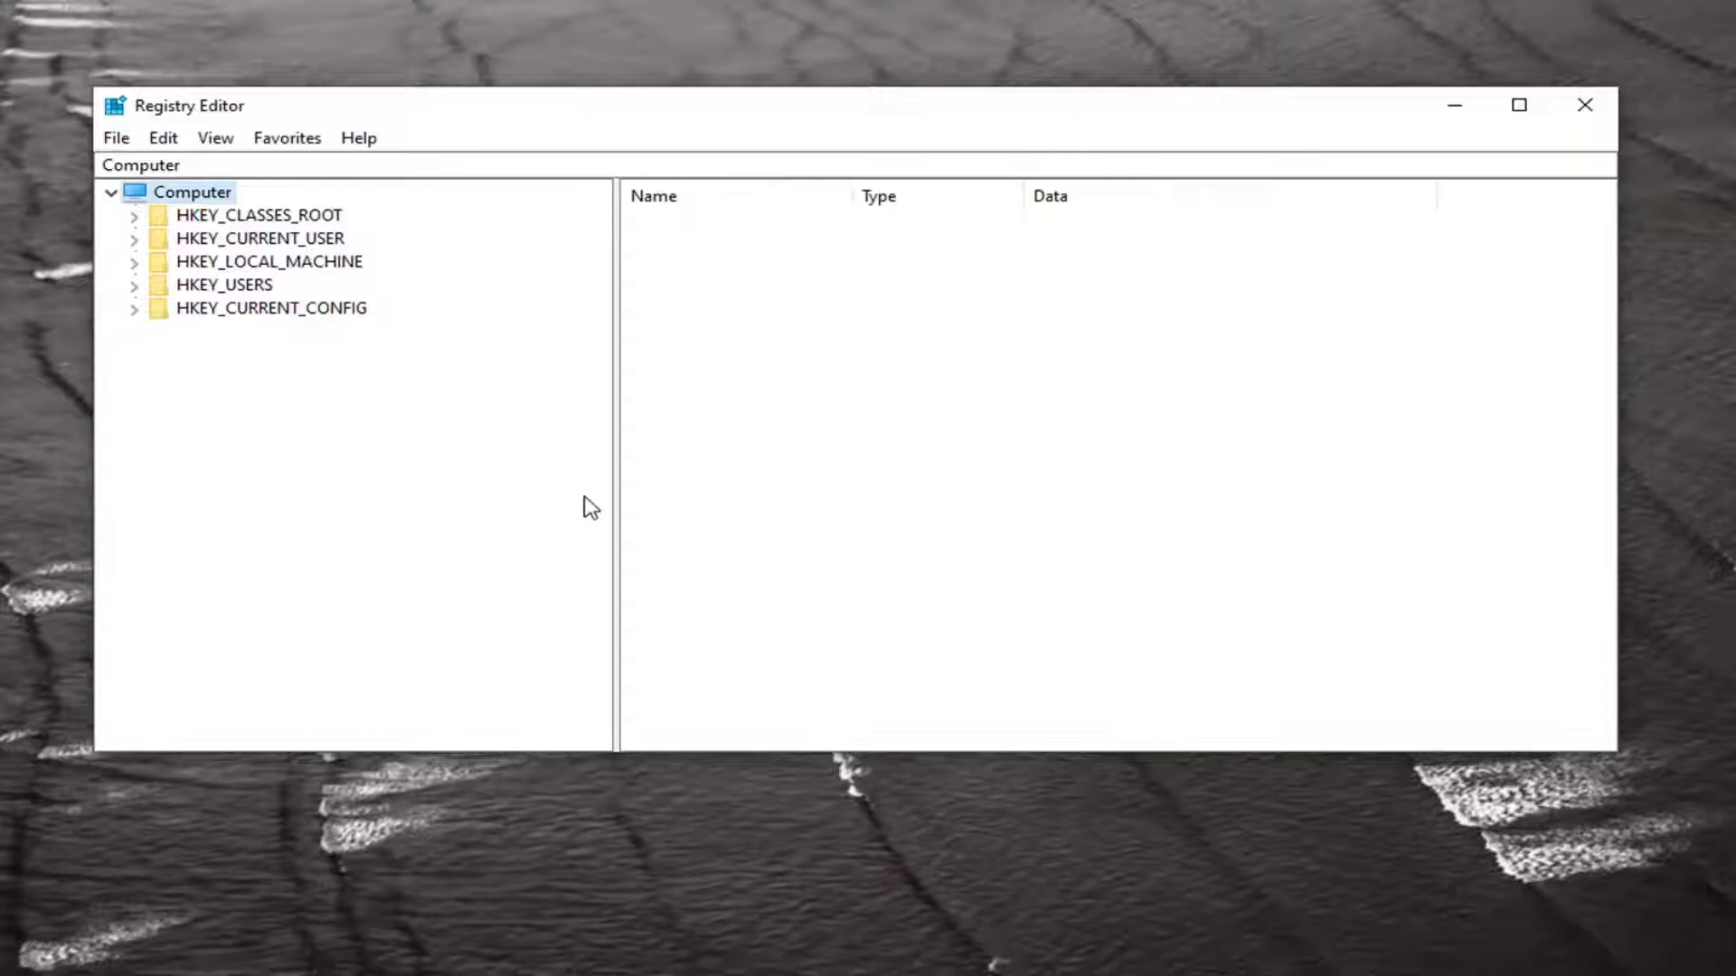
Expand HKEY_CURRENT_USER, SOFTWARE and Microsoft in the registry tree.
double_click(298, 242)
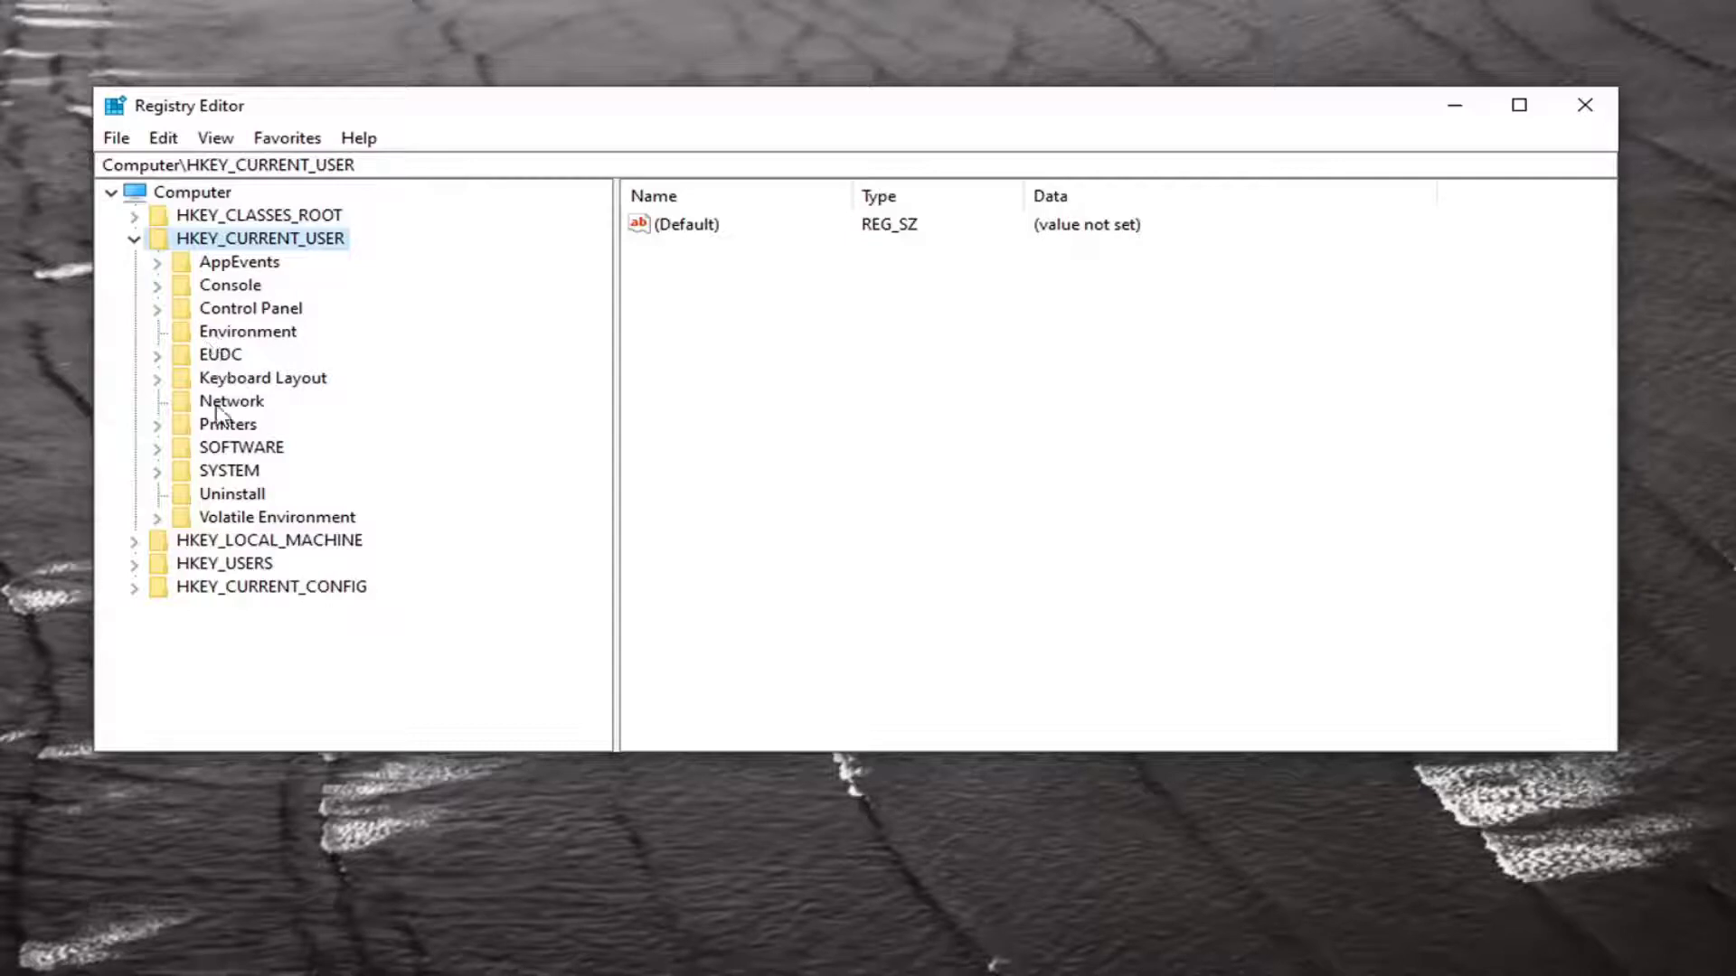
double_click(224, 449)
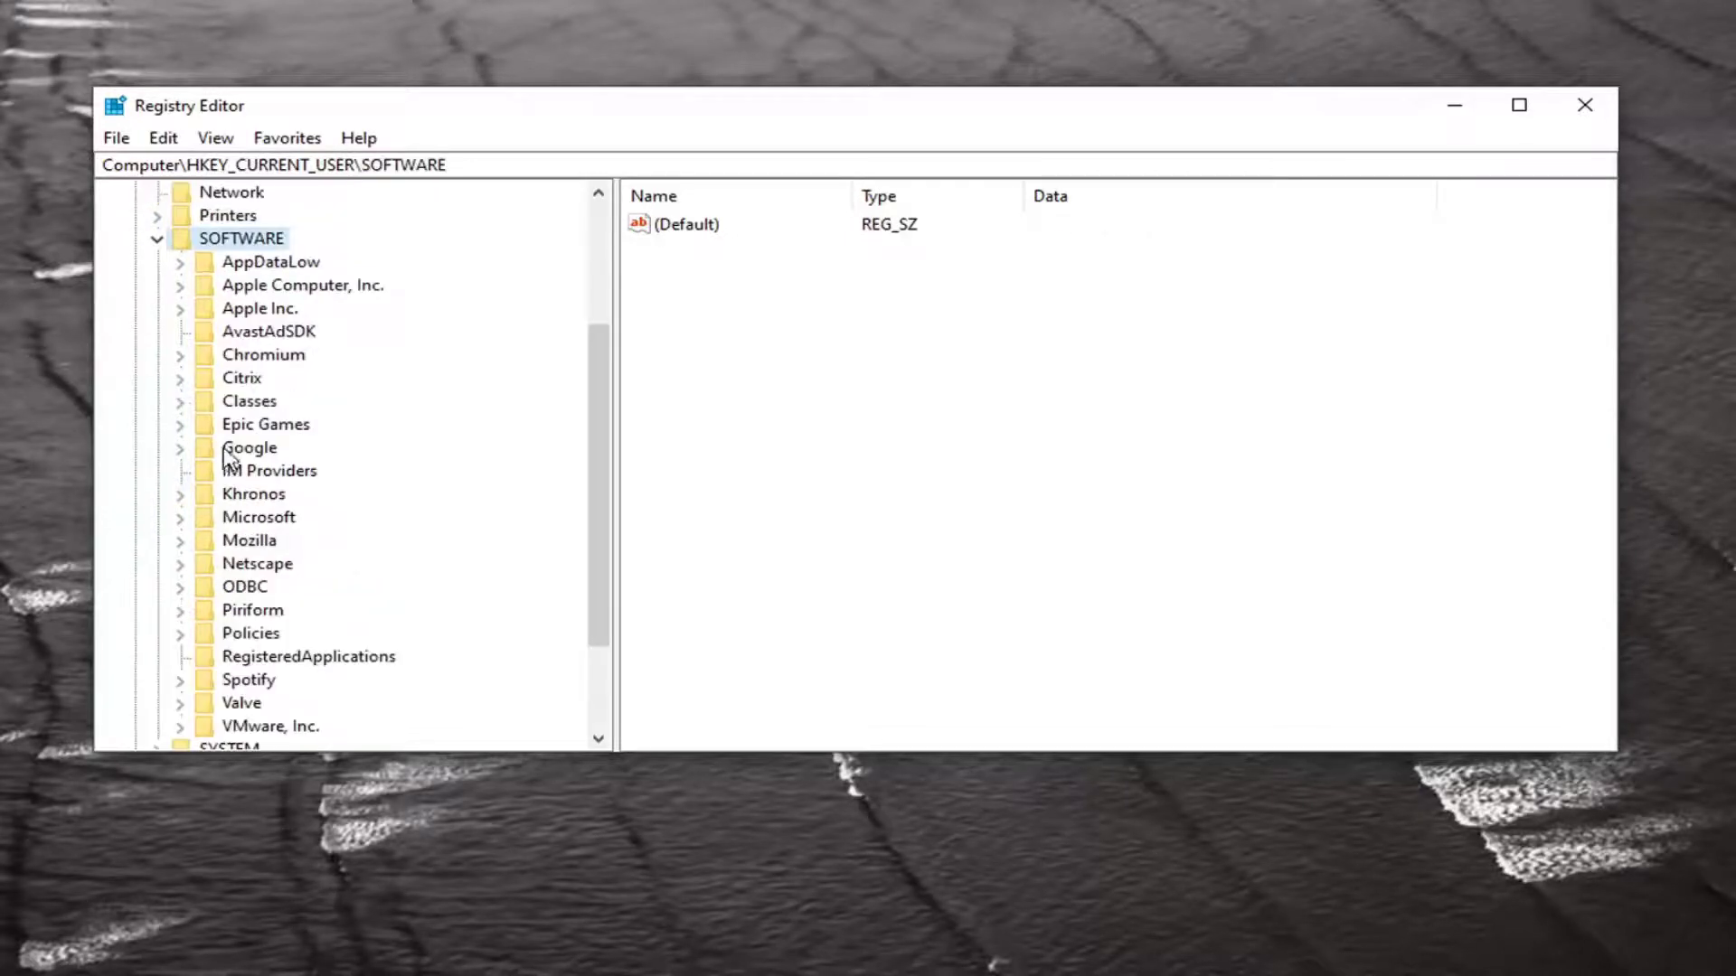
scroll(233, 452, down, 1)
double_click(246, 452)
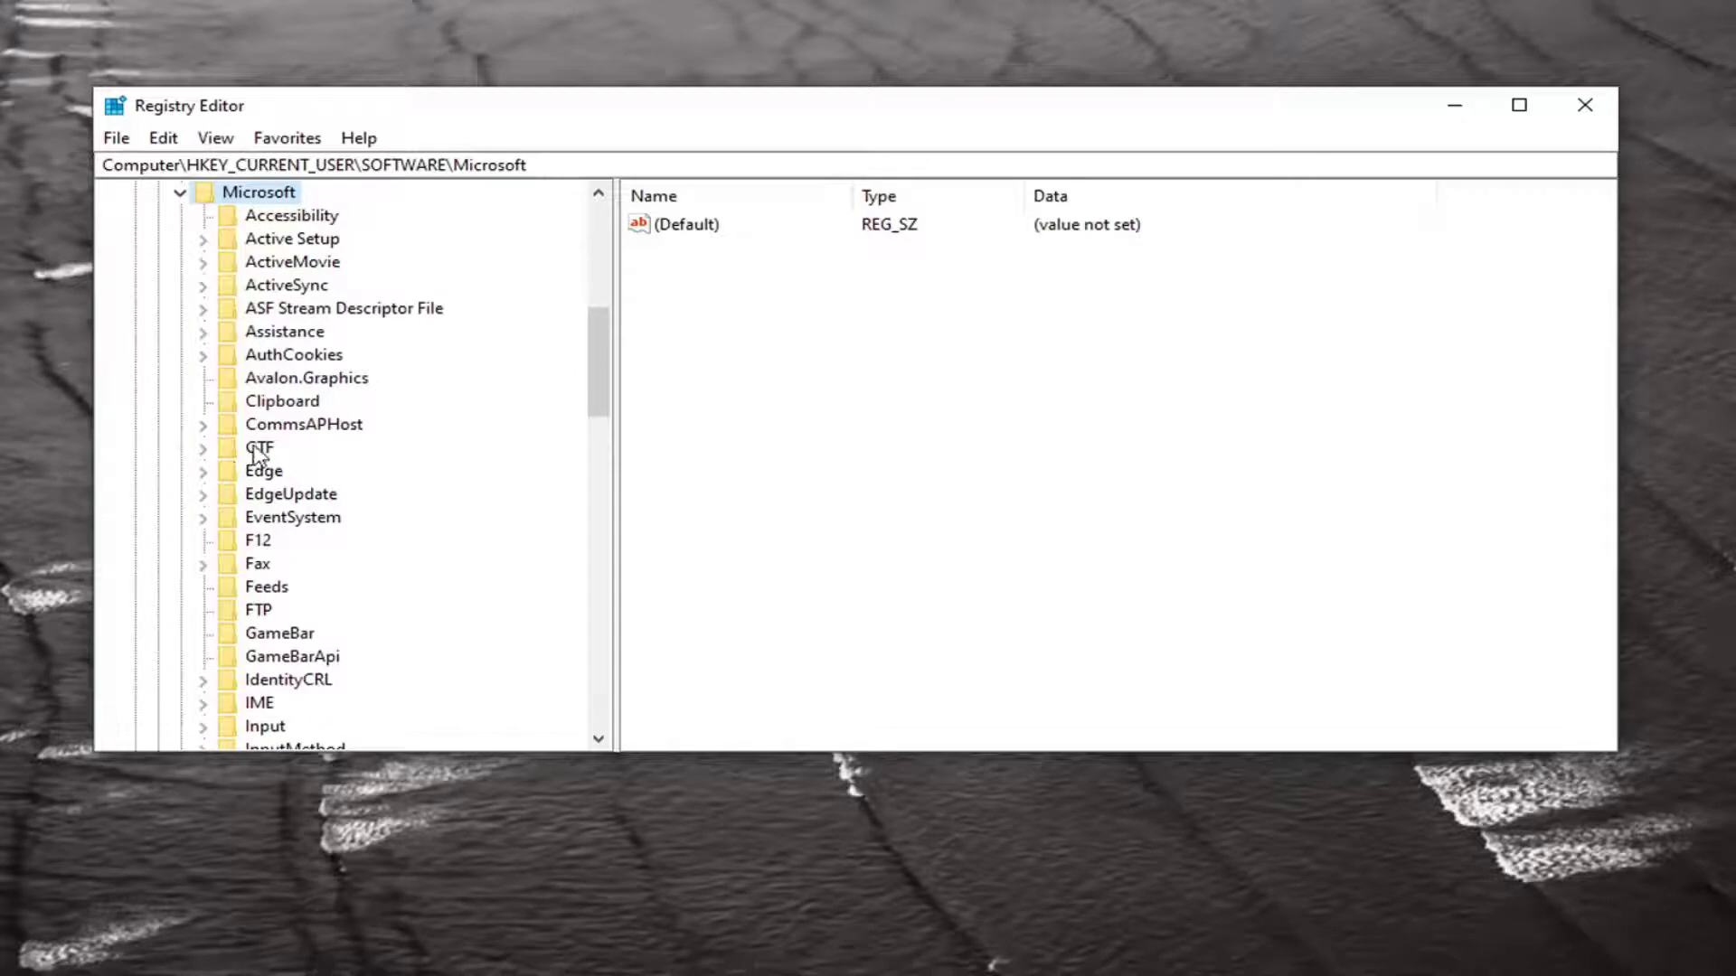
scroll(253, 456, down, 5)
scroll(254, 448, down, 5)
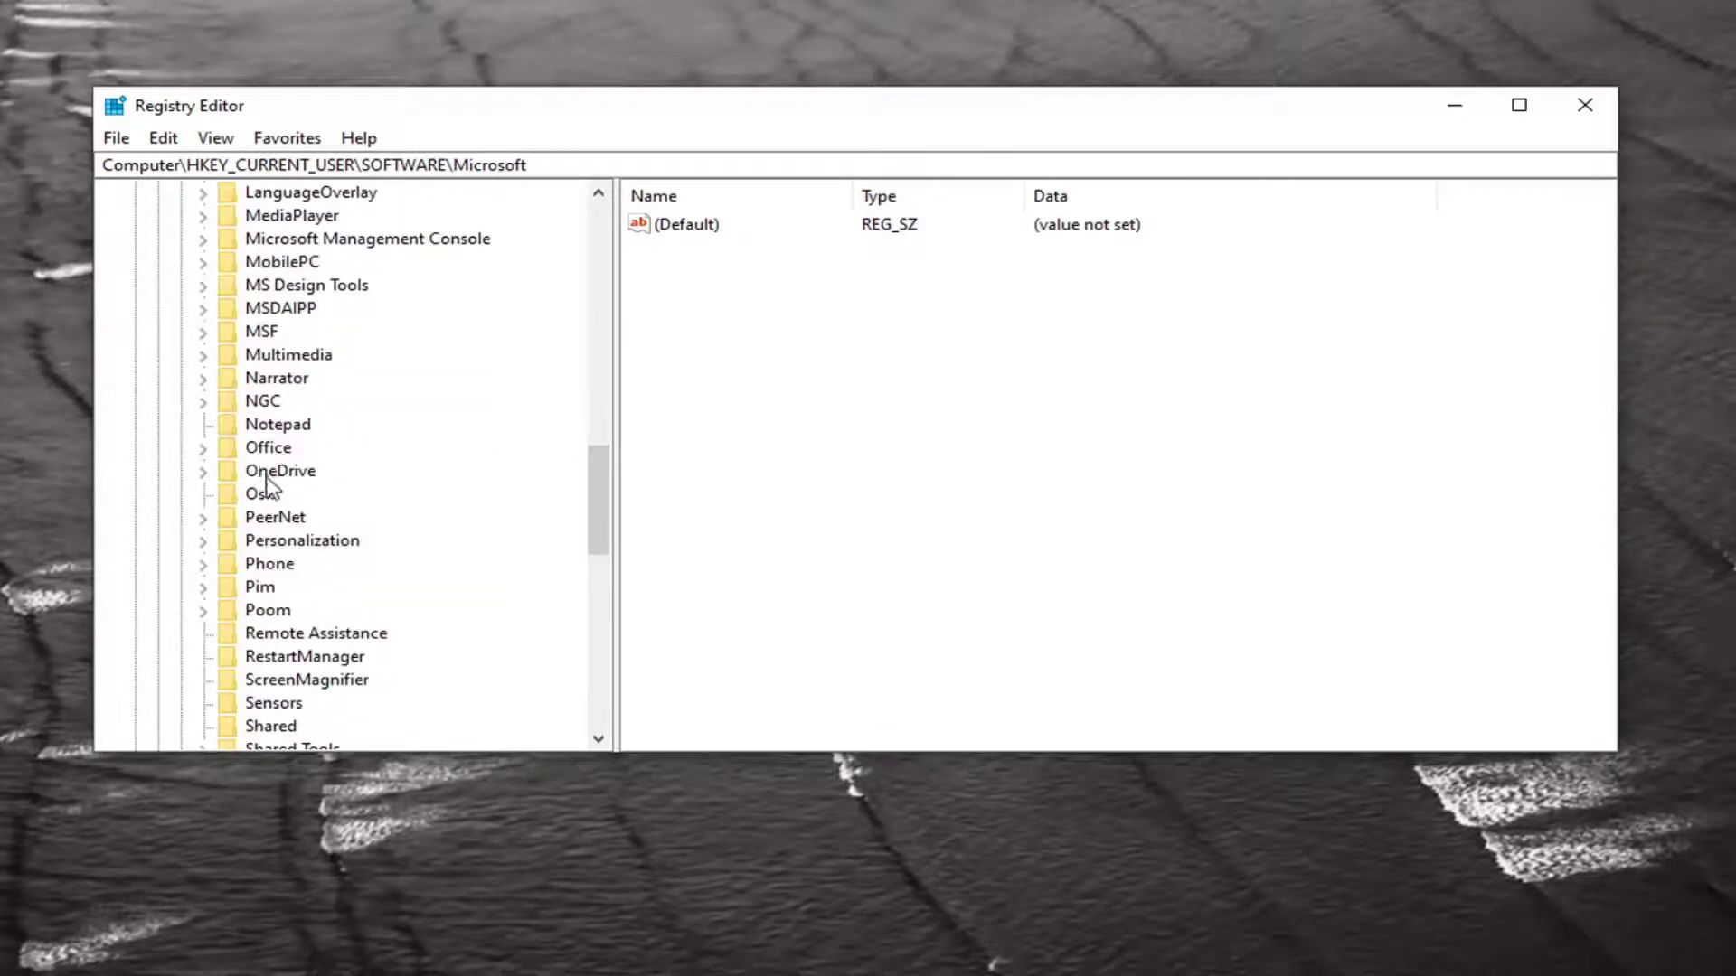
Expand Office > 16.0 > Common to reveal Common's subkeys.
double_click(266, 452)
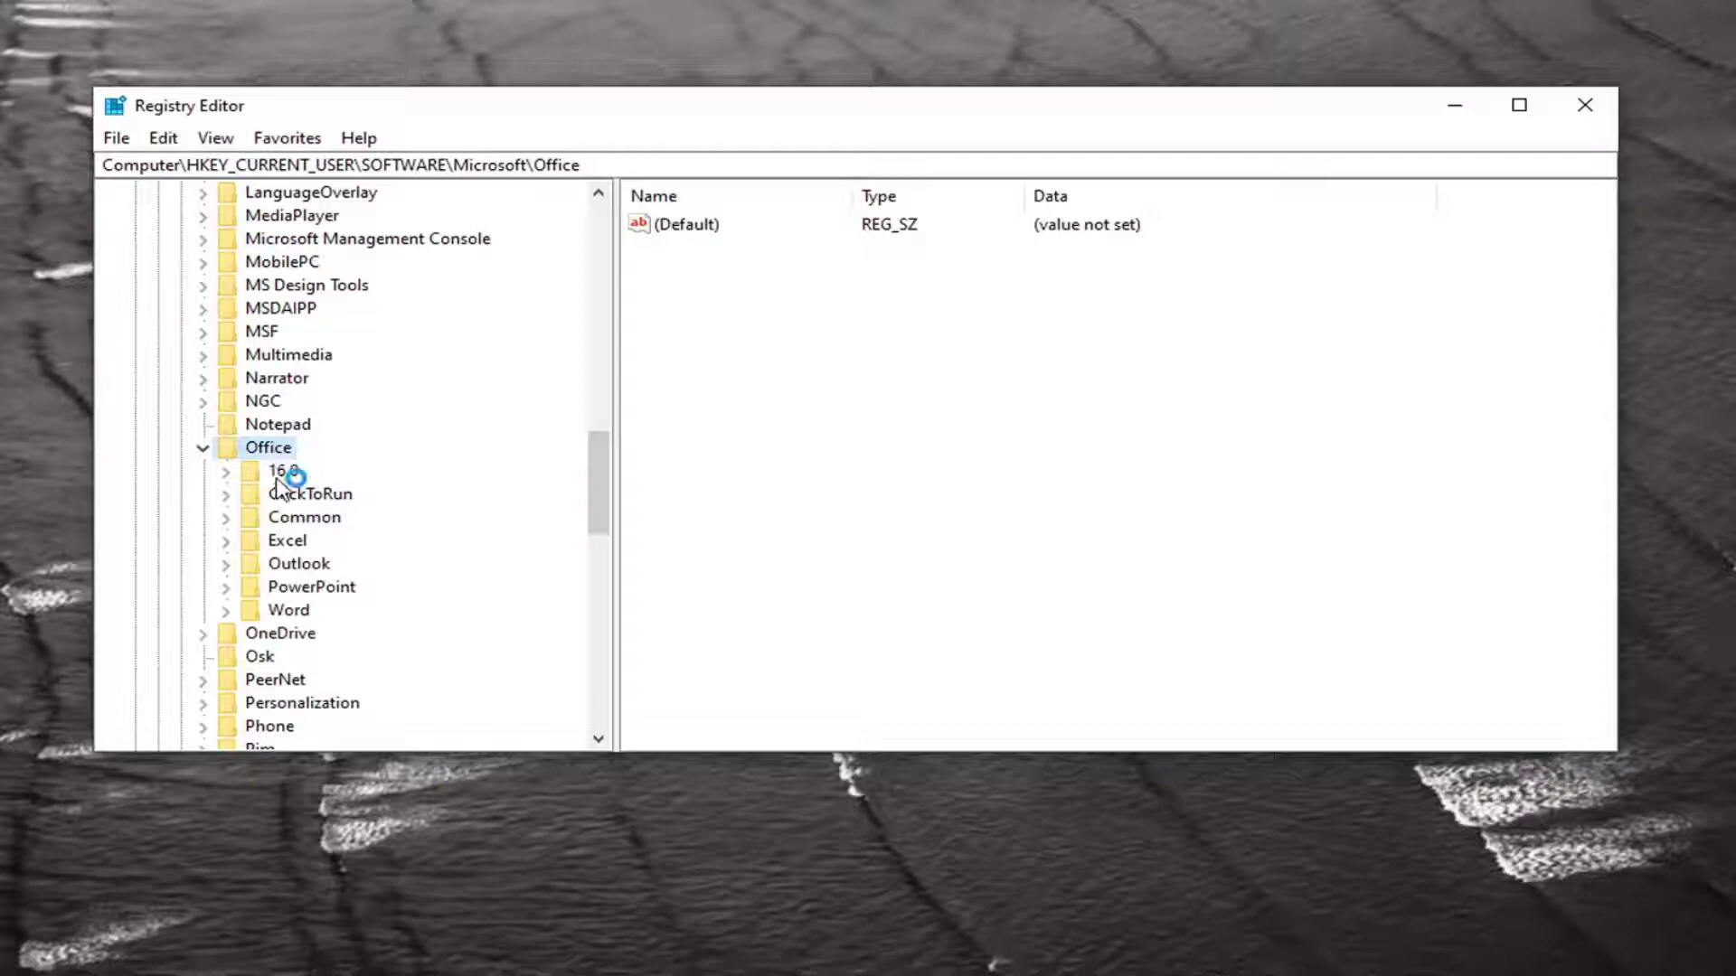
click(280, 474)
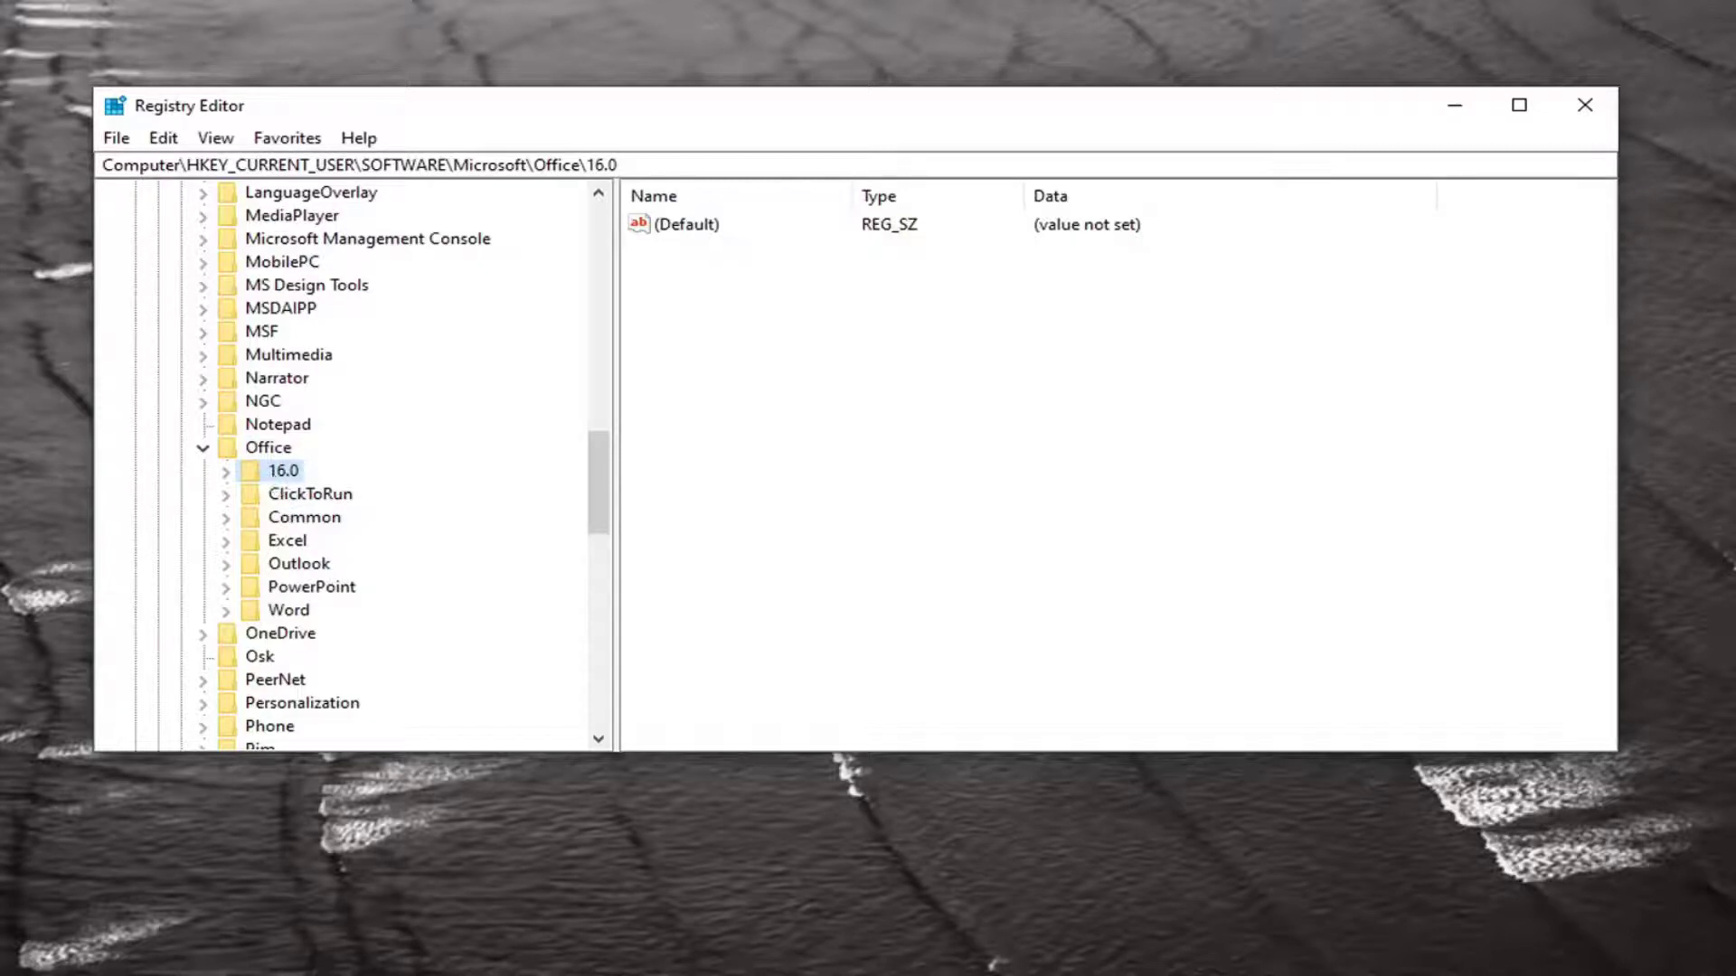
double_click(286, 473)
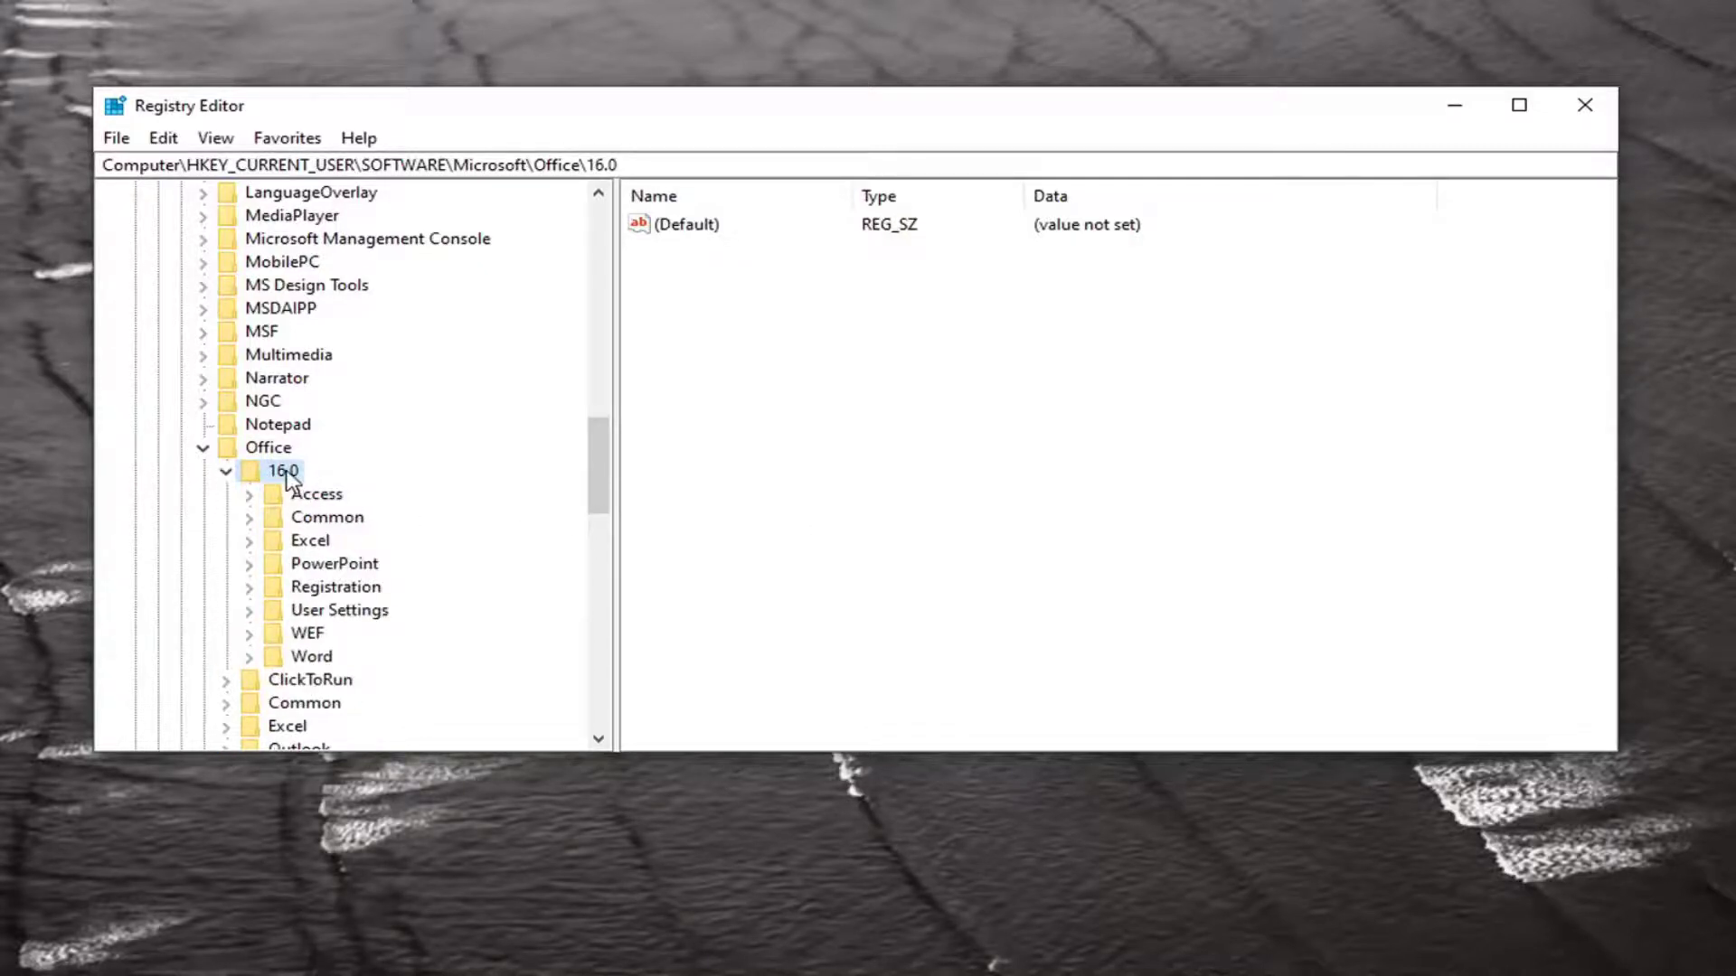
click(312, 521)
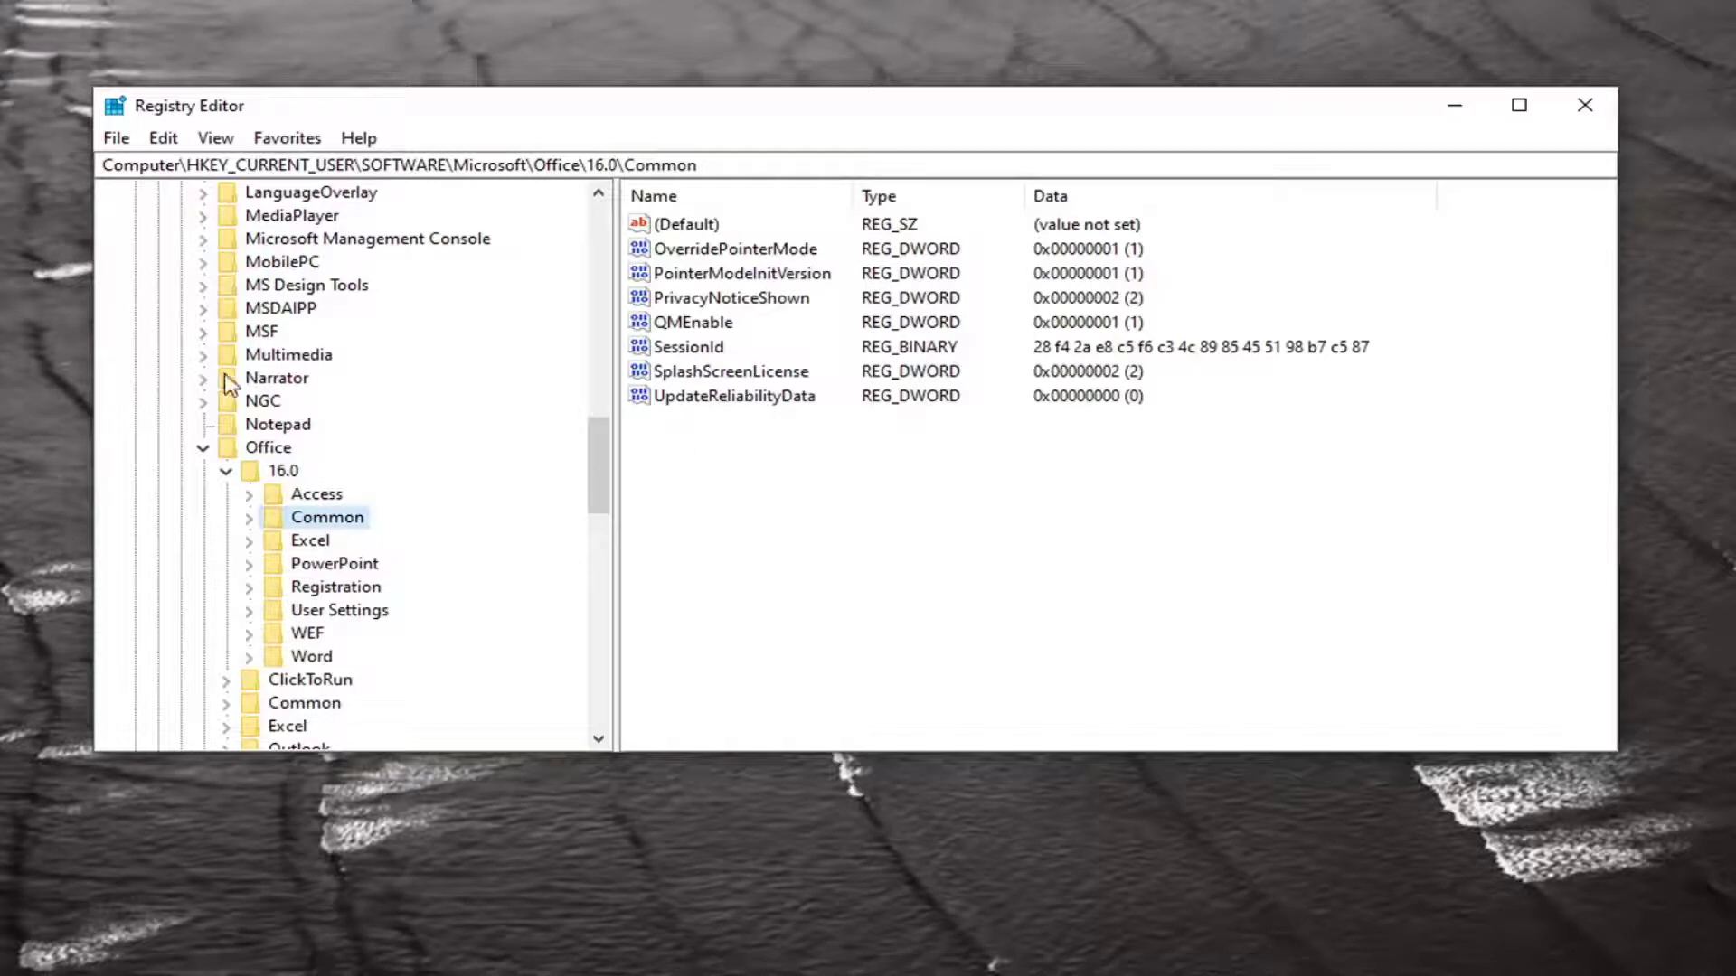
double_click(330, 520)
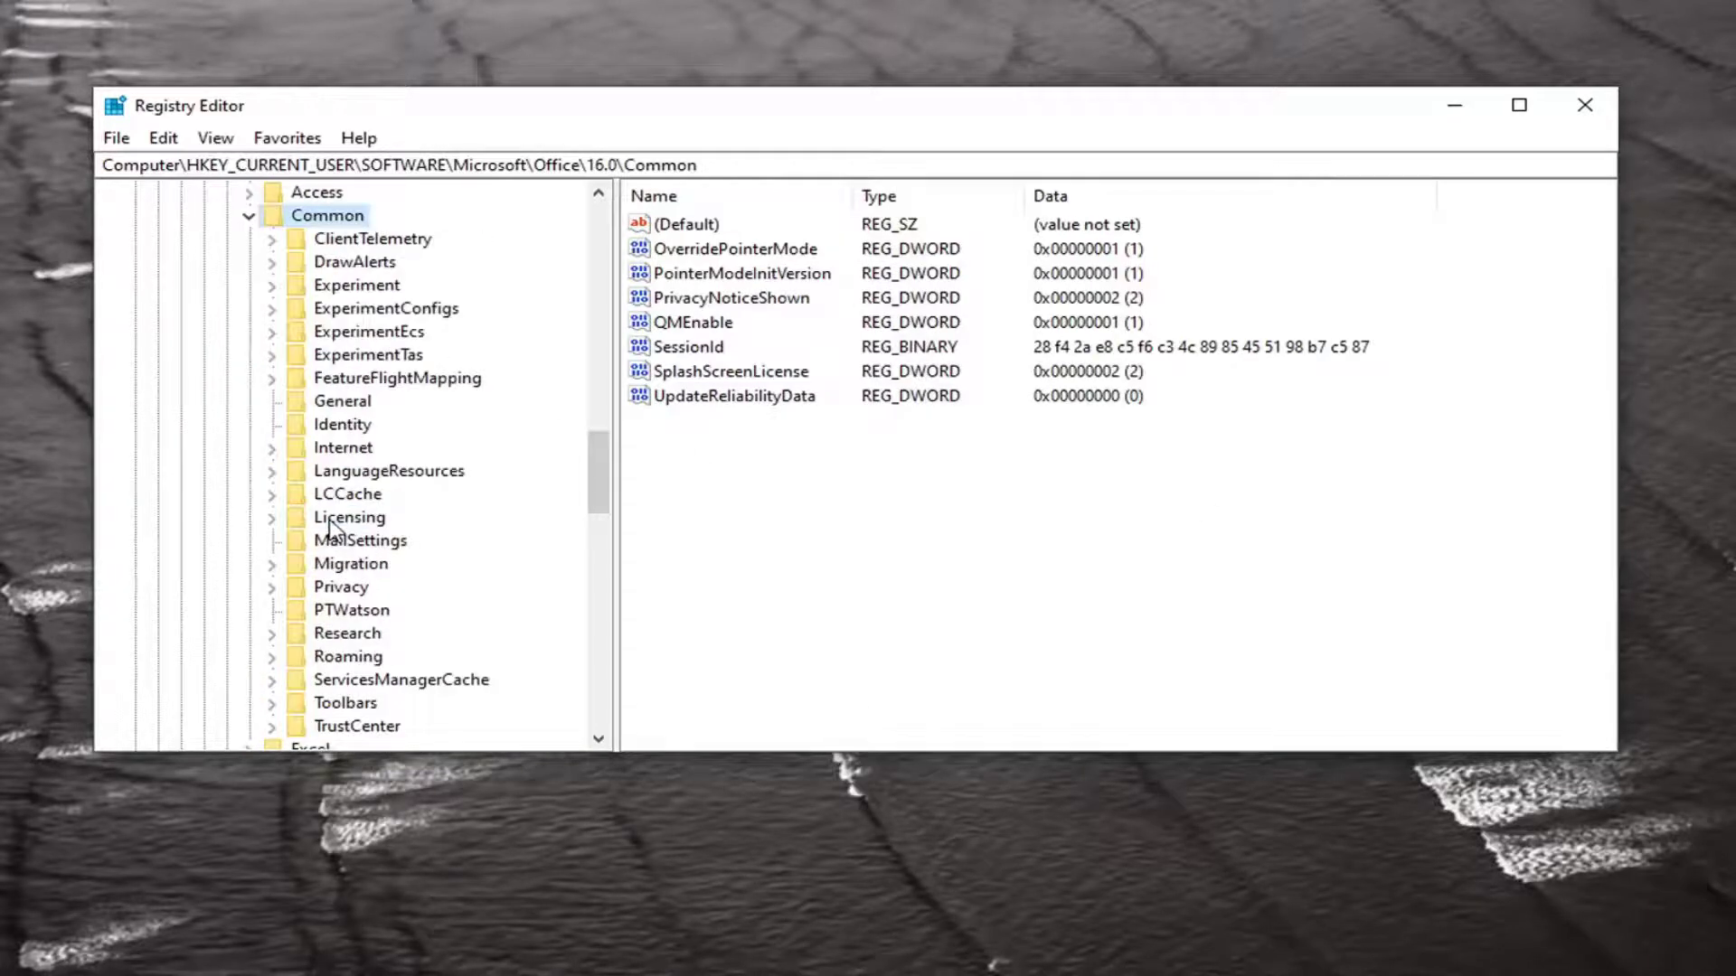
scroll(360, 529, down, 1)
scroll(362, 541, up, 1)
scroll(363, 524, down, 1)
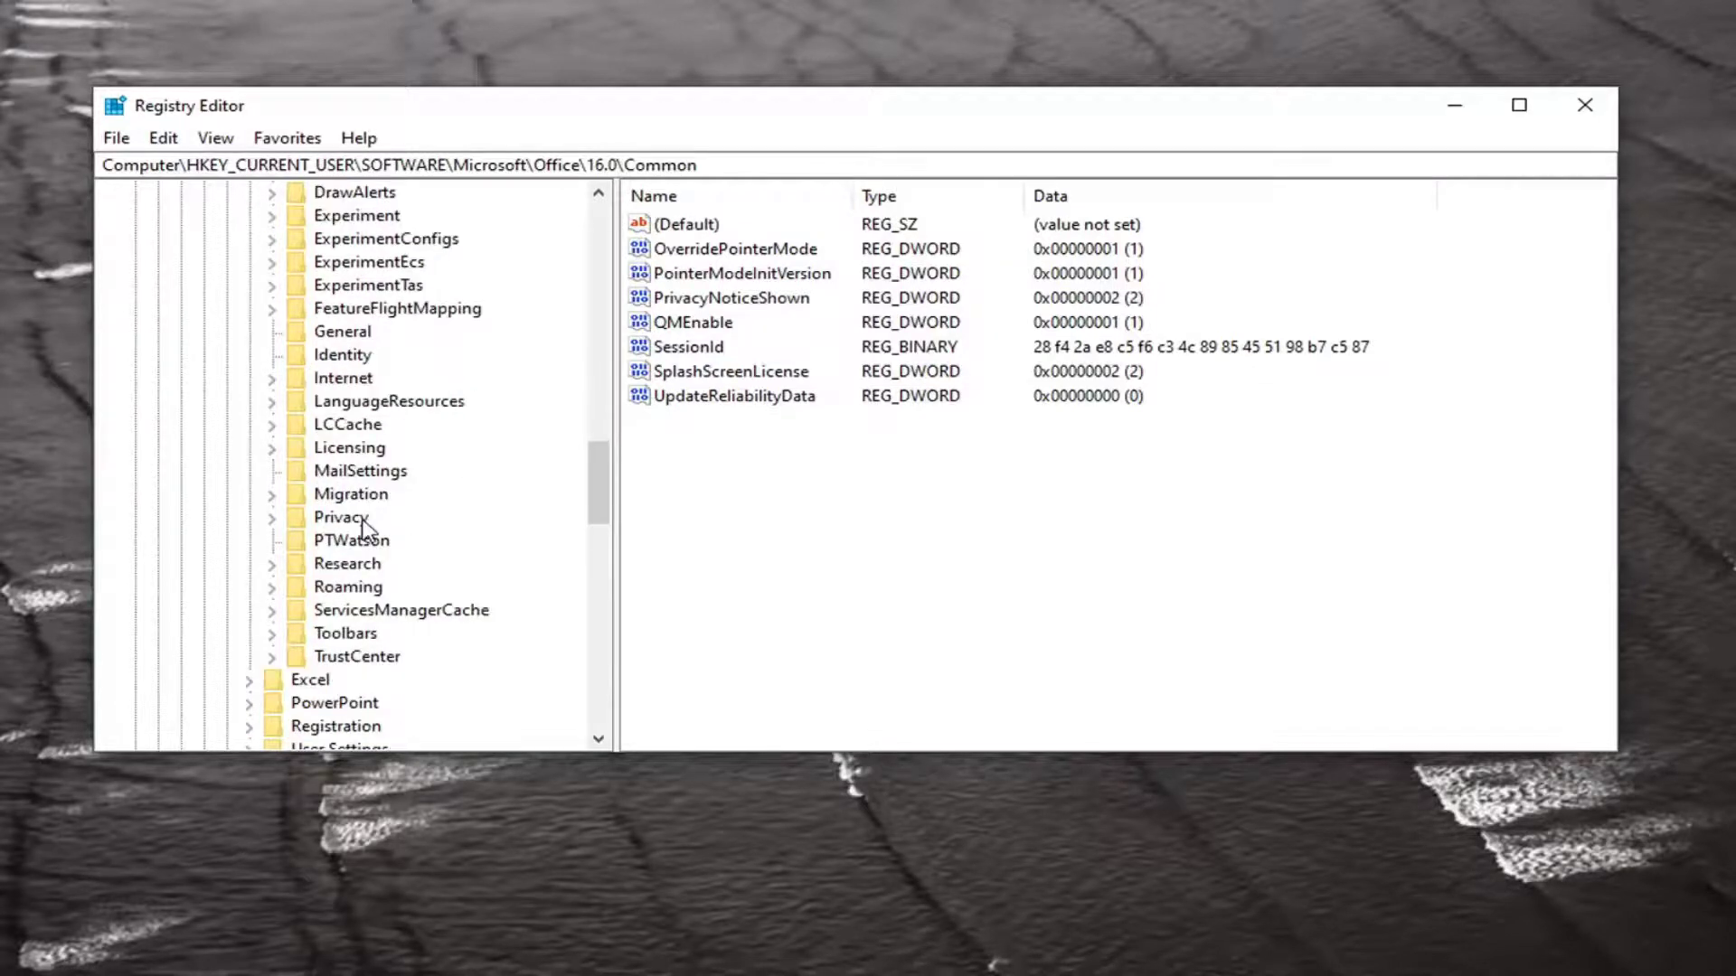
scroll(363, 528, up, 1)
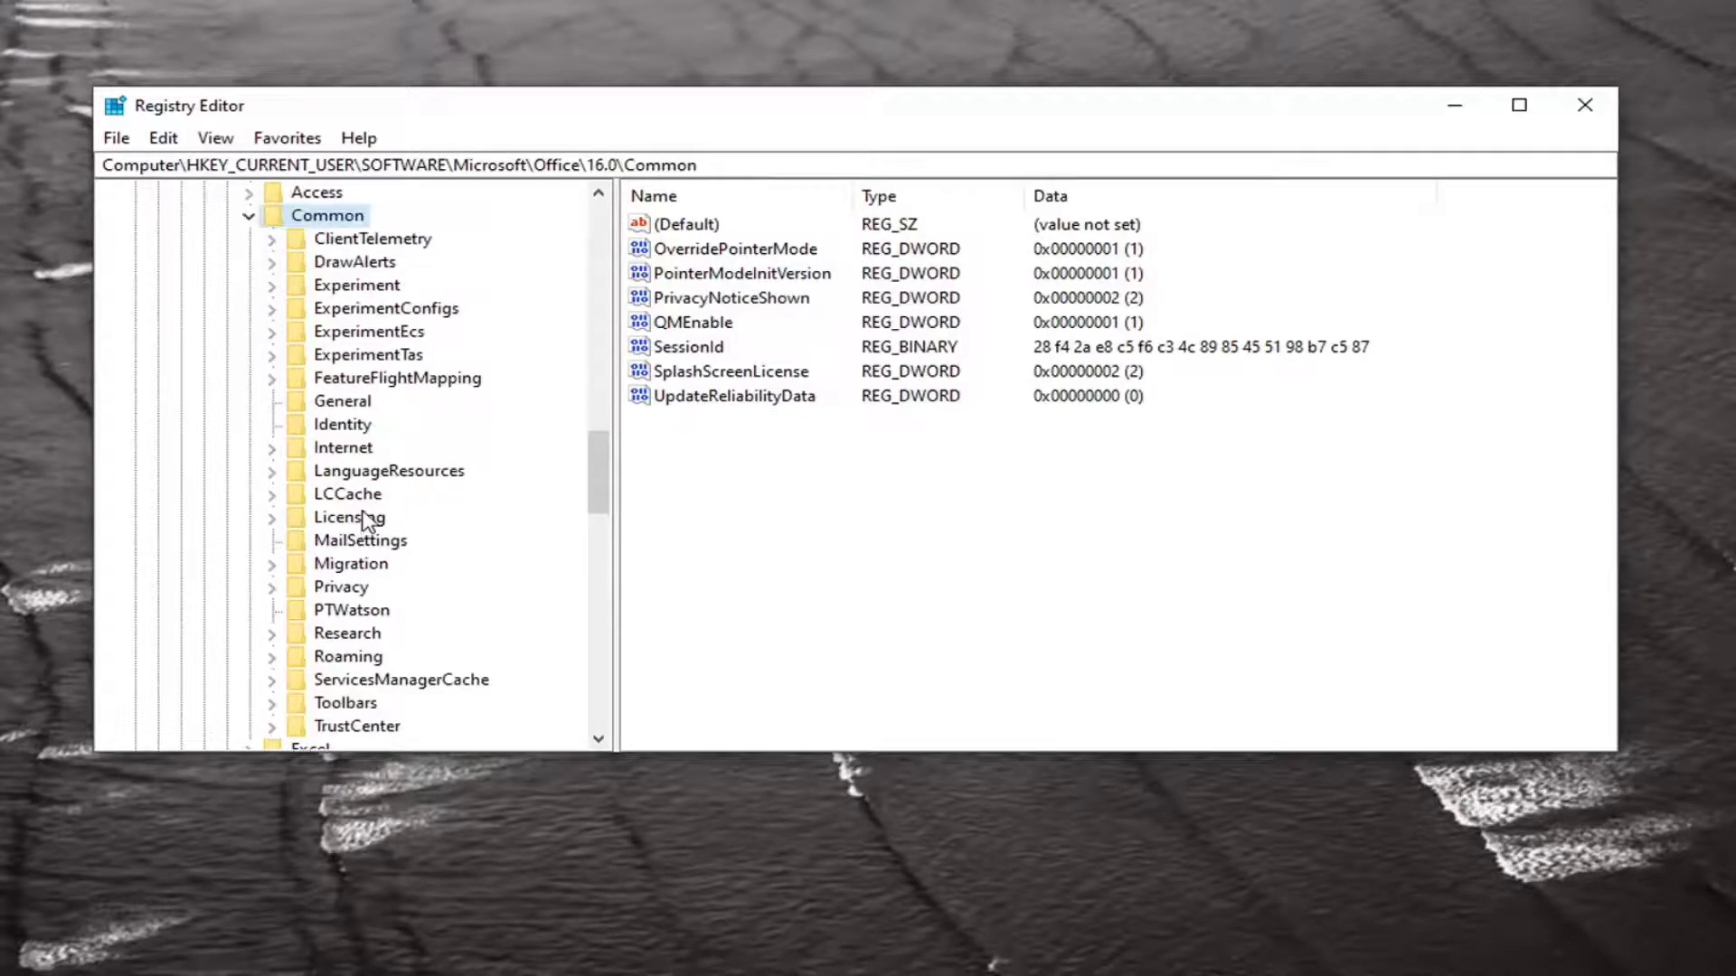
scroll(368, 517, up, 1)
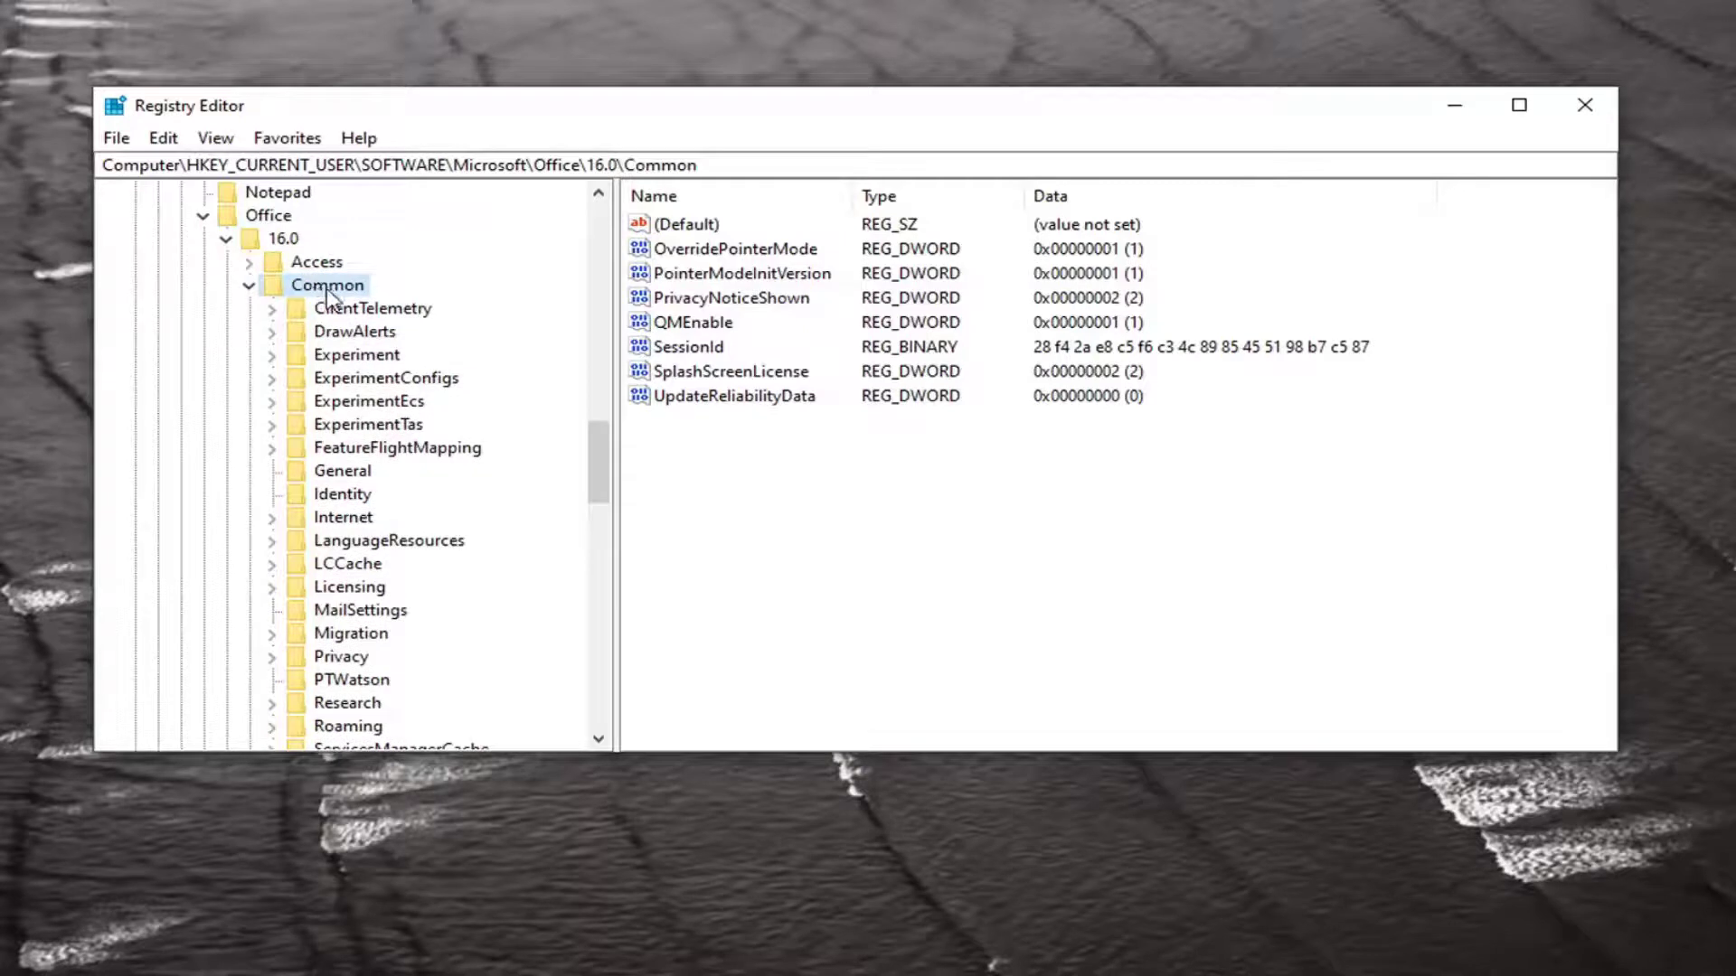
Create a new subkey named 'Open Find' under the Common key.
right_click(318, 294)
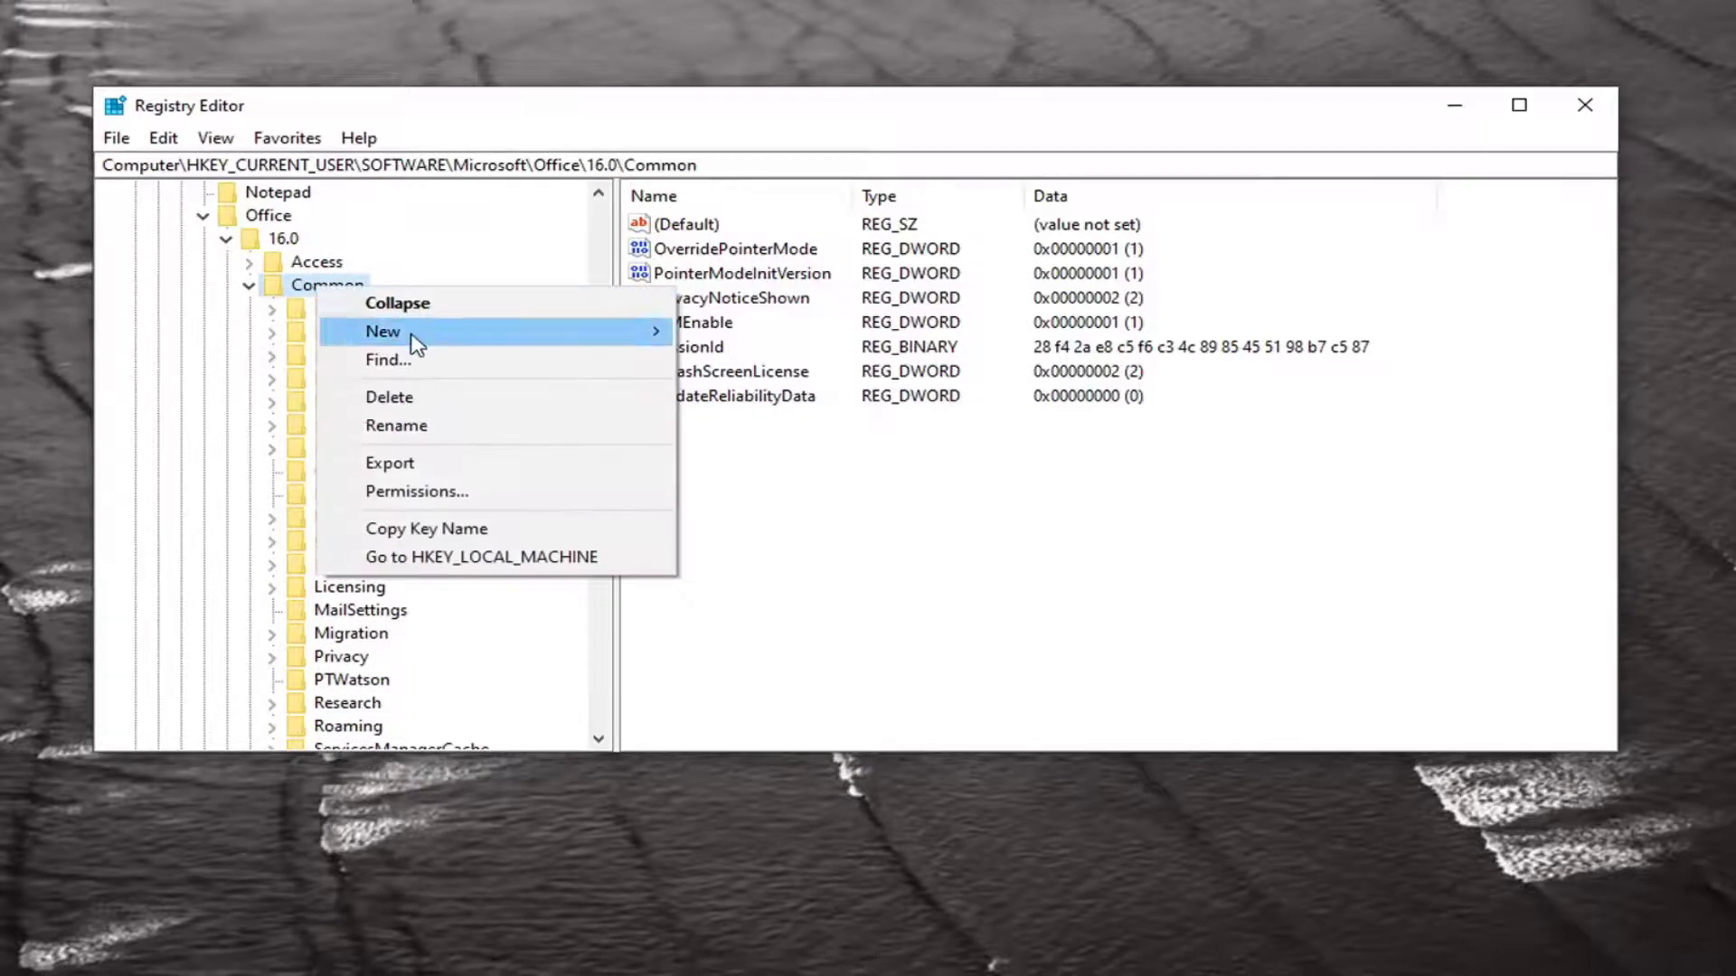
mouse_move(383, 331)
click(770, 343)
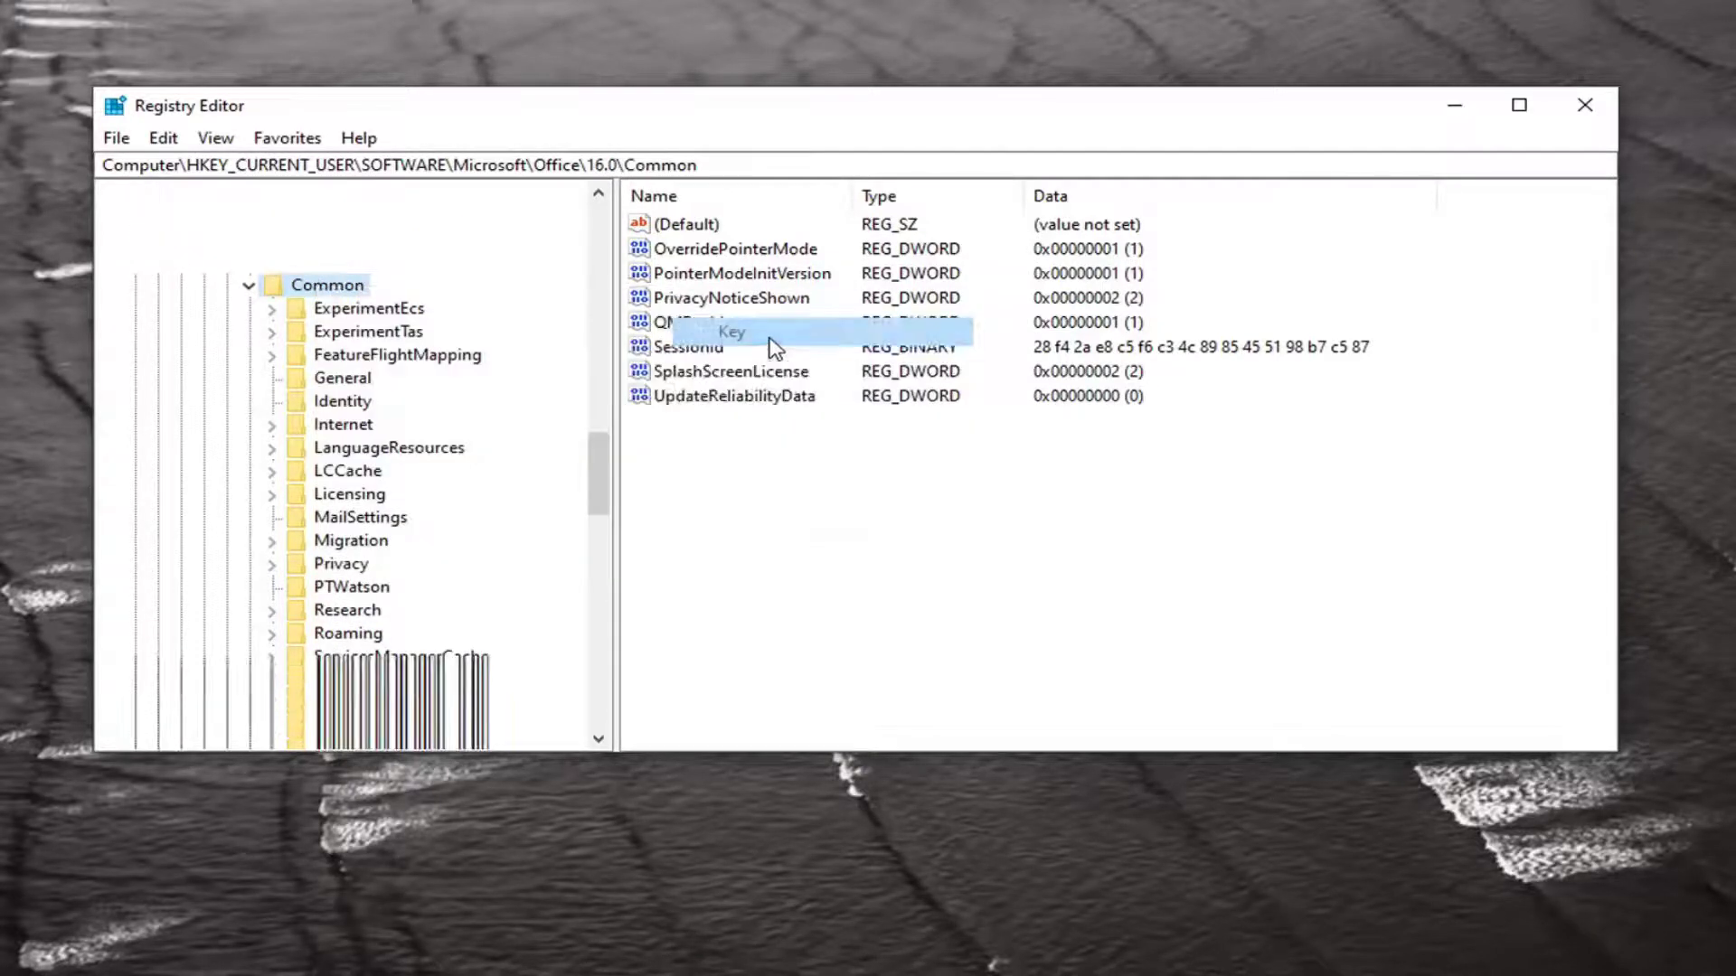
text(Opem)
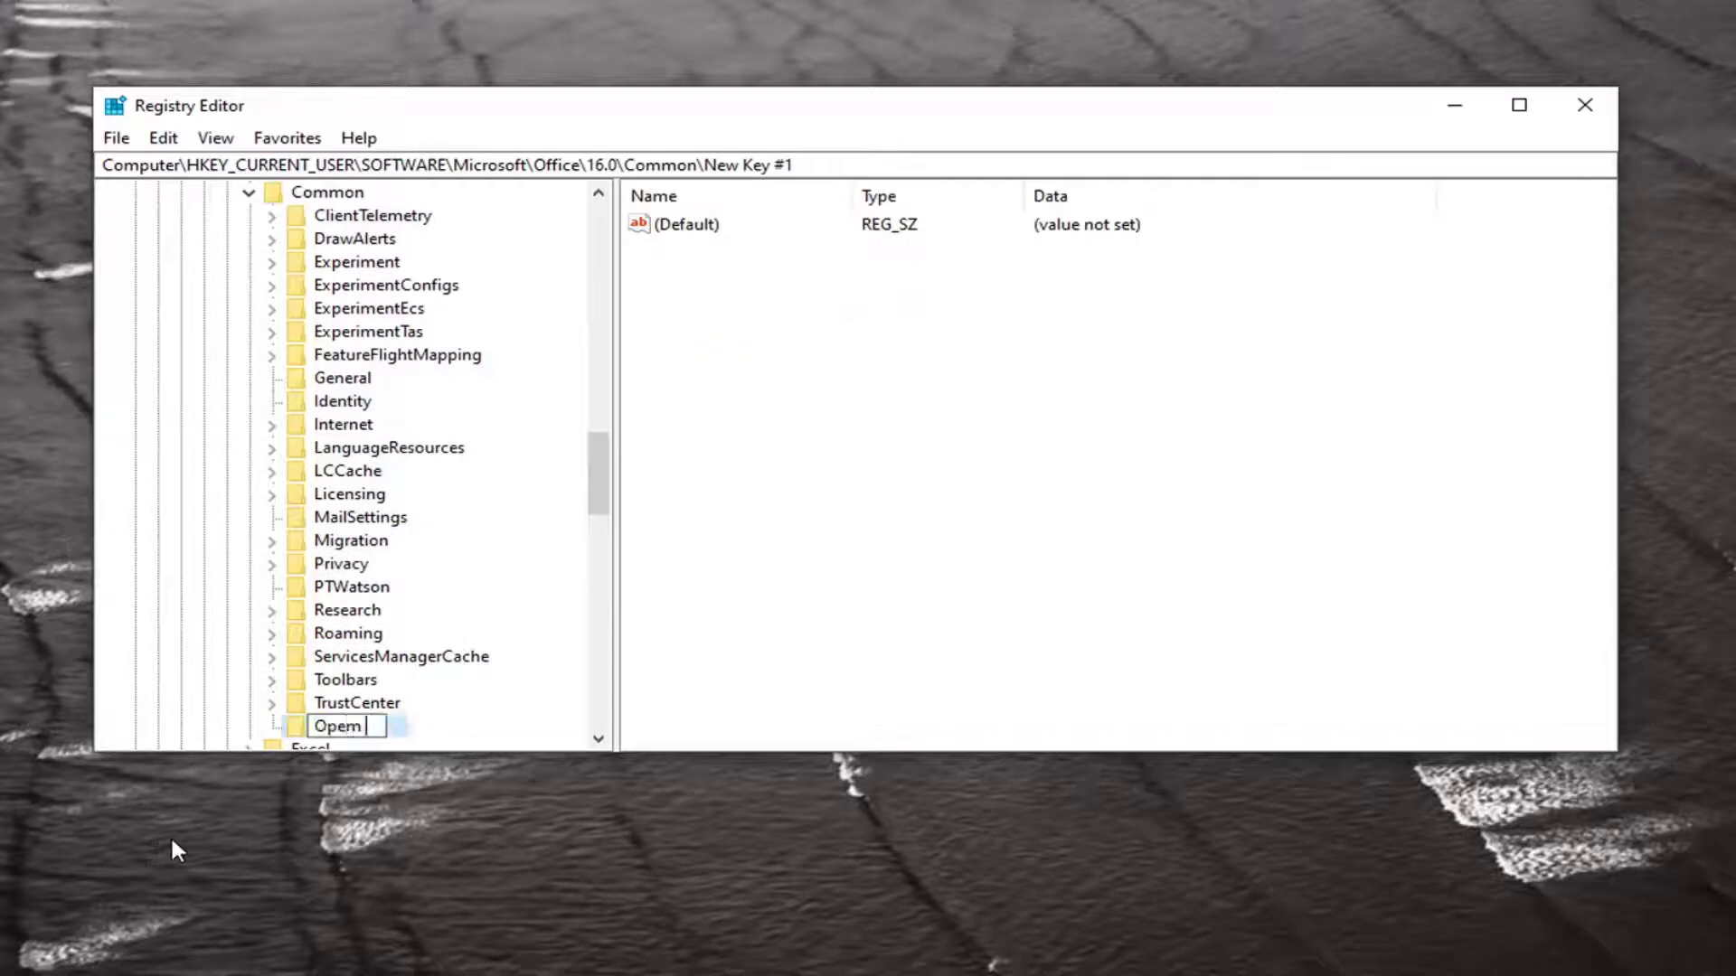
text( Fil)
key(BackSpace)
key(BackSpace)
key(BackSpace)
key(BackSpace)
key(BackSpace)
text(n Find)
key(Return)
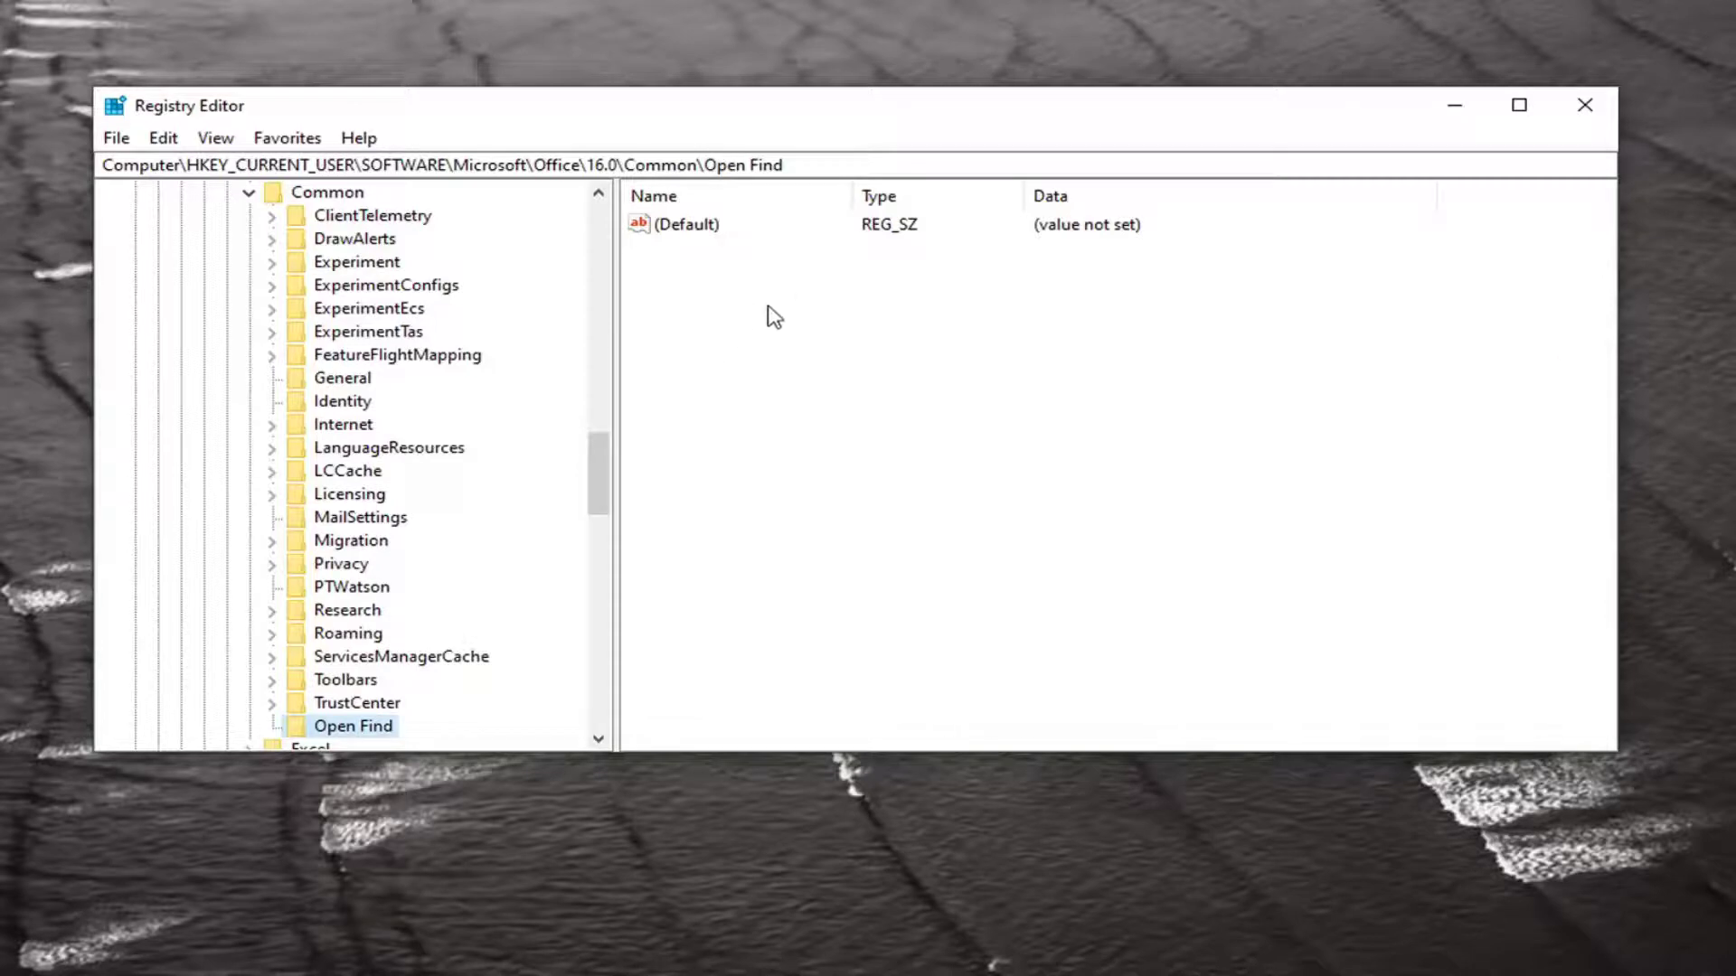
Add a DWORD (32-bit) value named EnableShellDataCaching to the Open Find key.
right_click(702, 294)
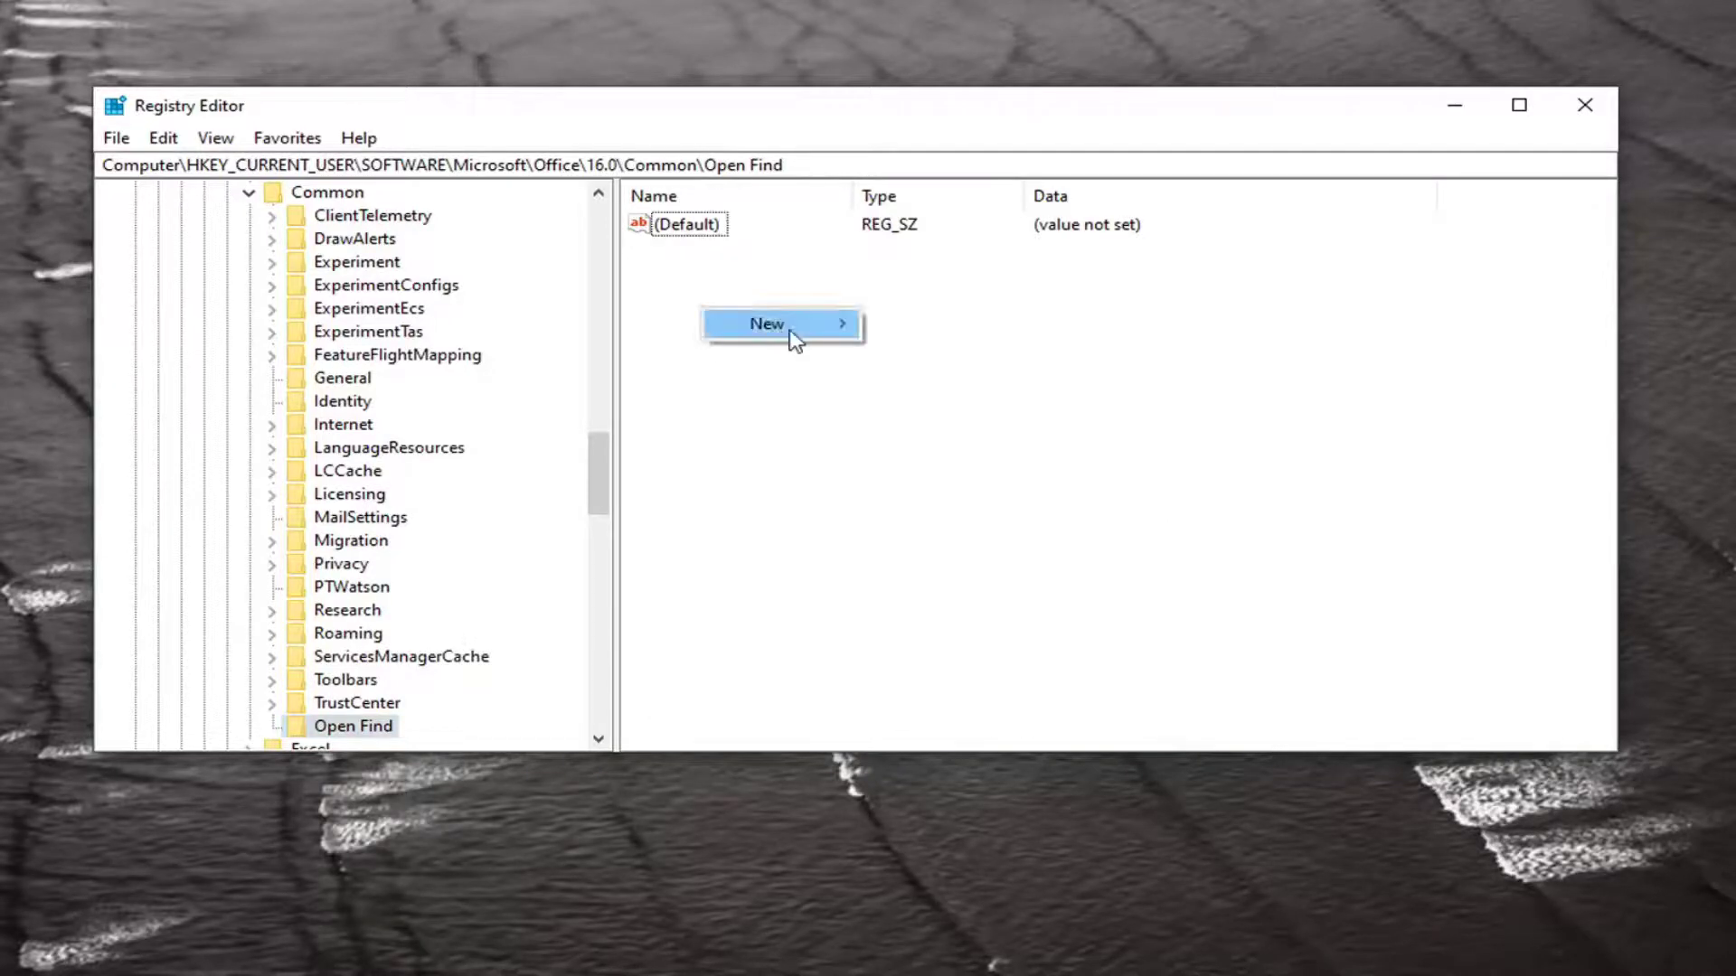
mouse_move(768, 323)
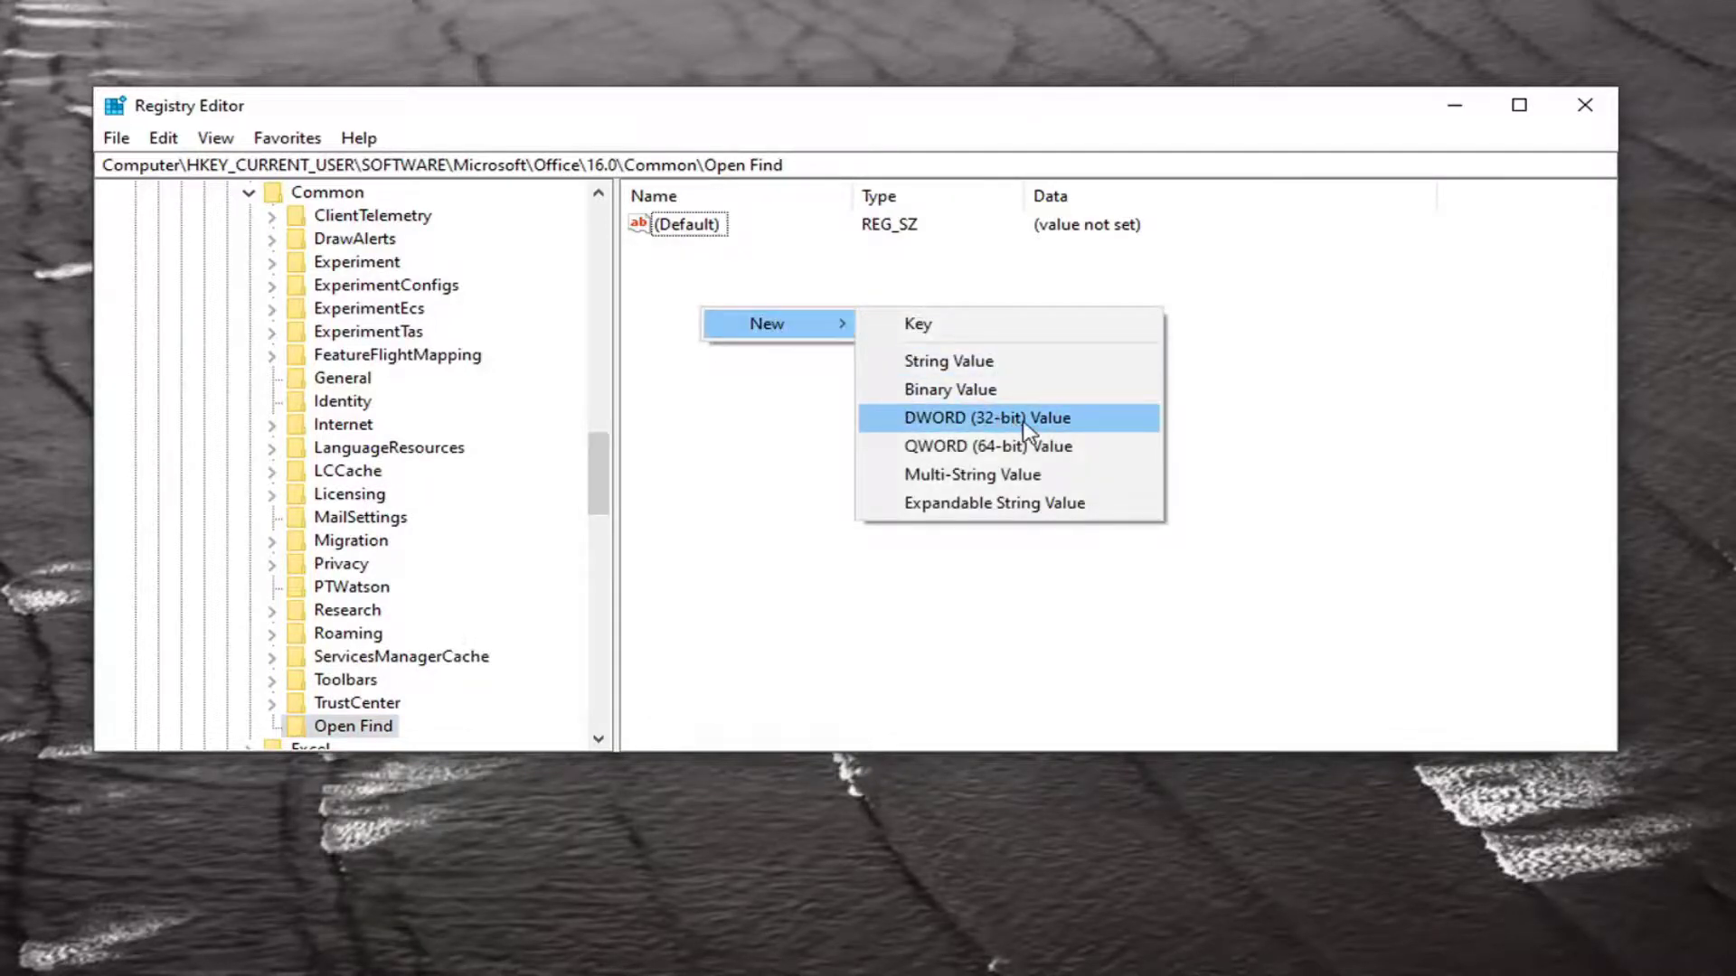
click(1024, 421)
key(BackSpace)
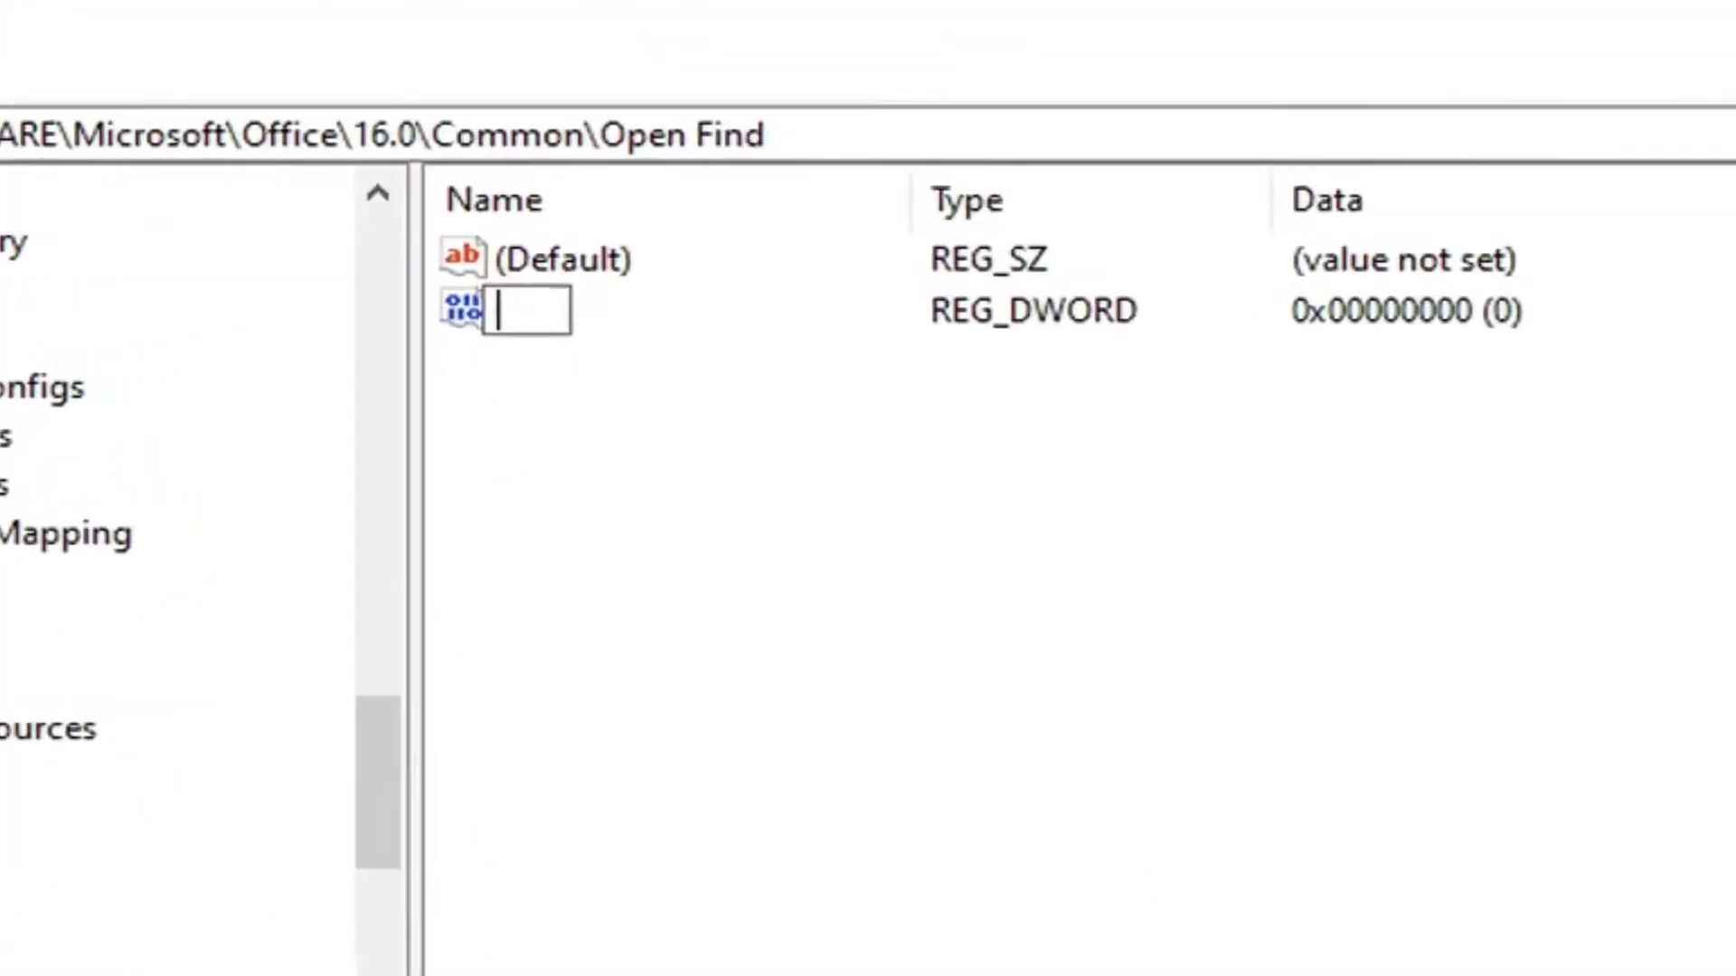
text(Ena)
text(ble)
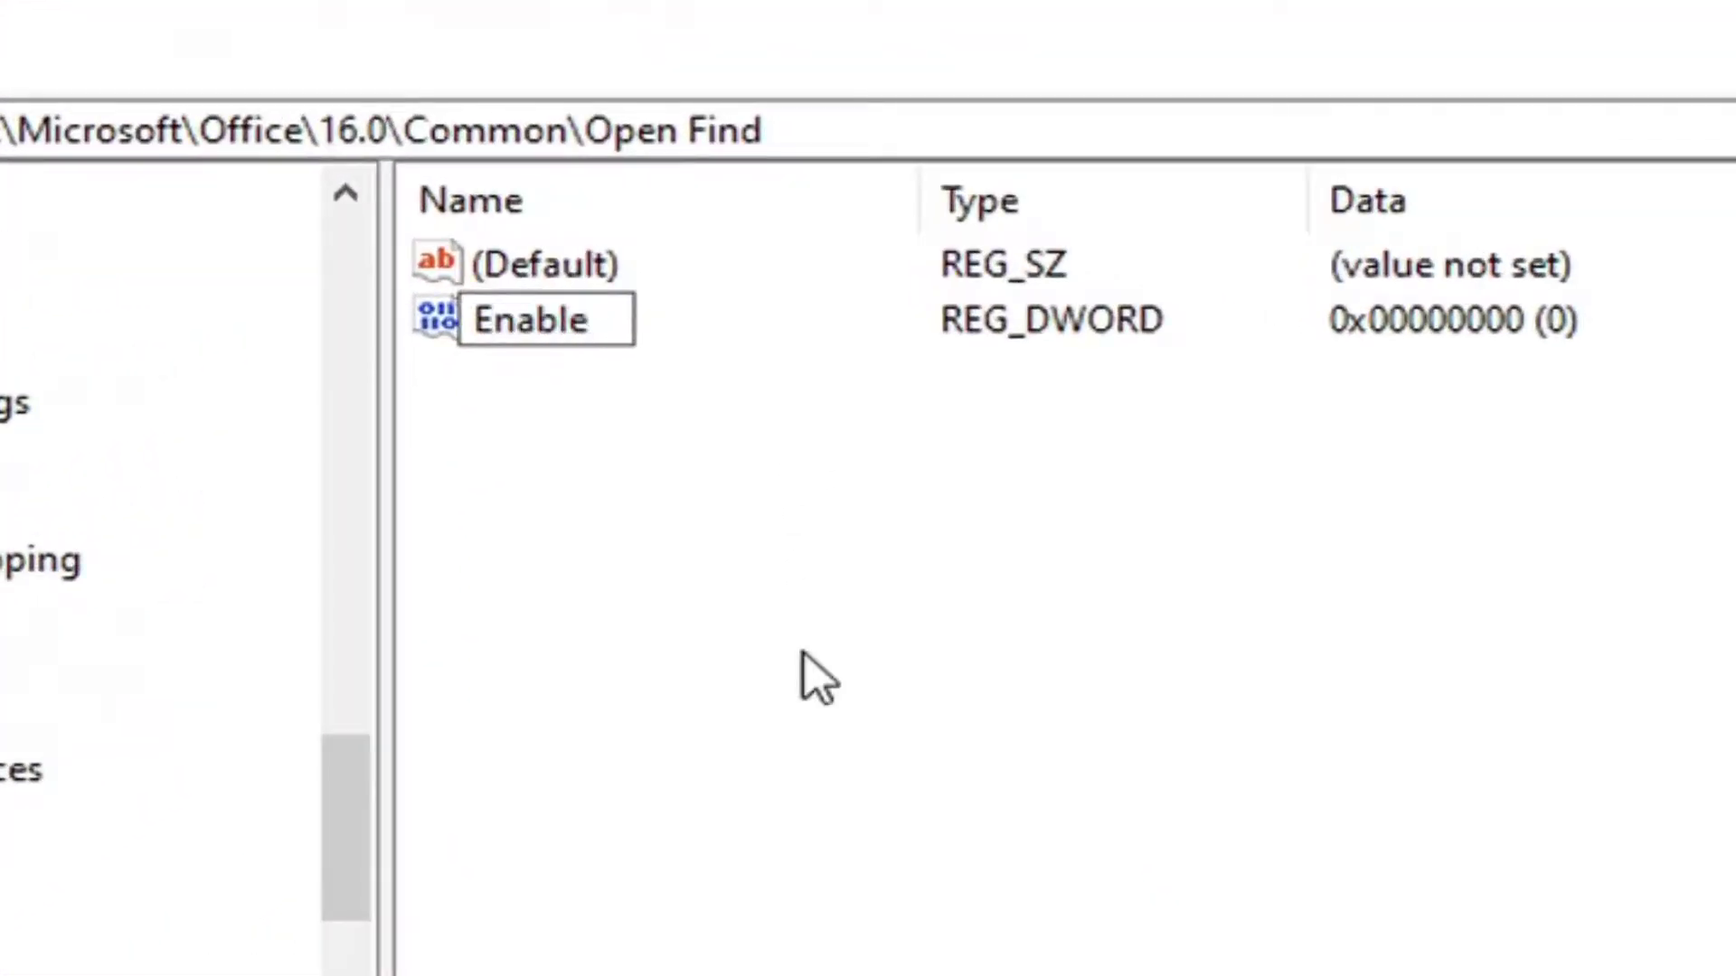
text(ShellData)
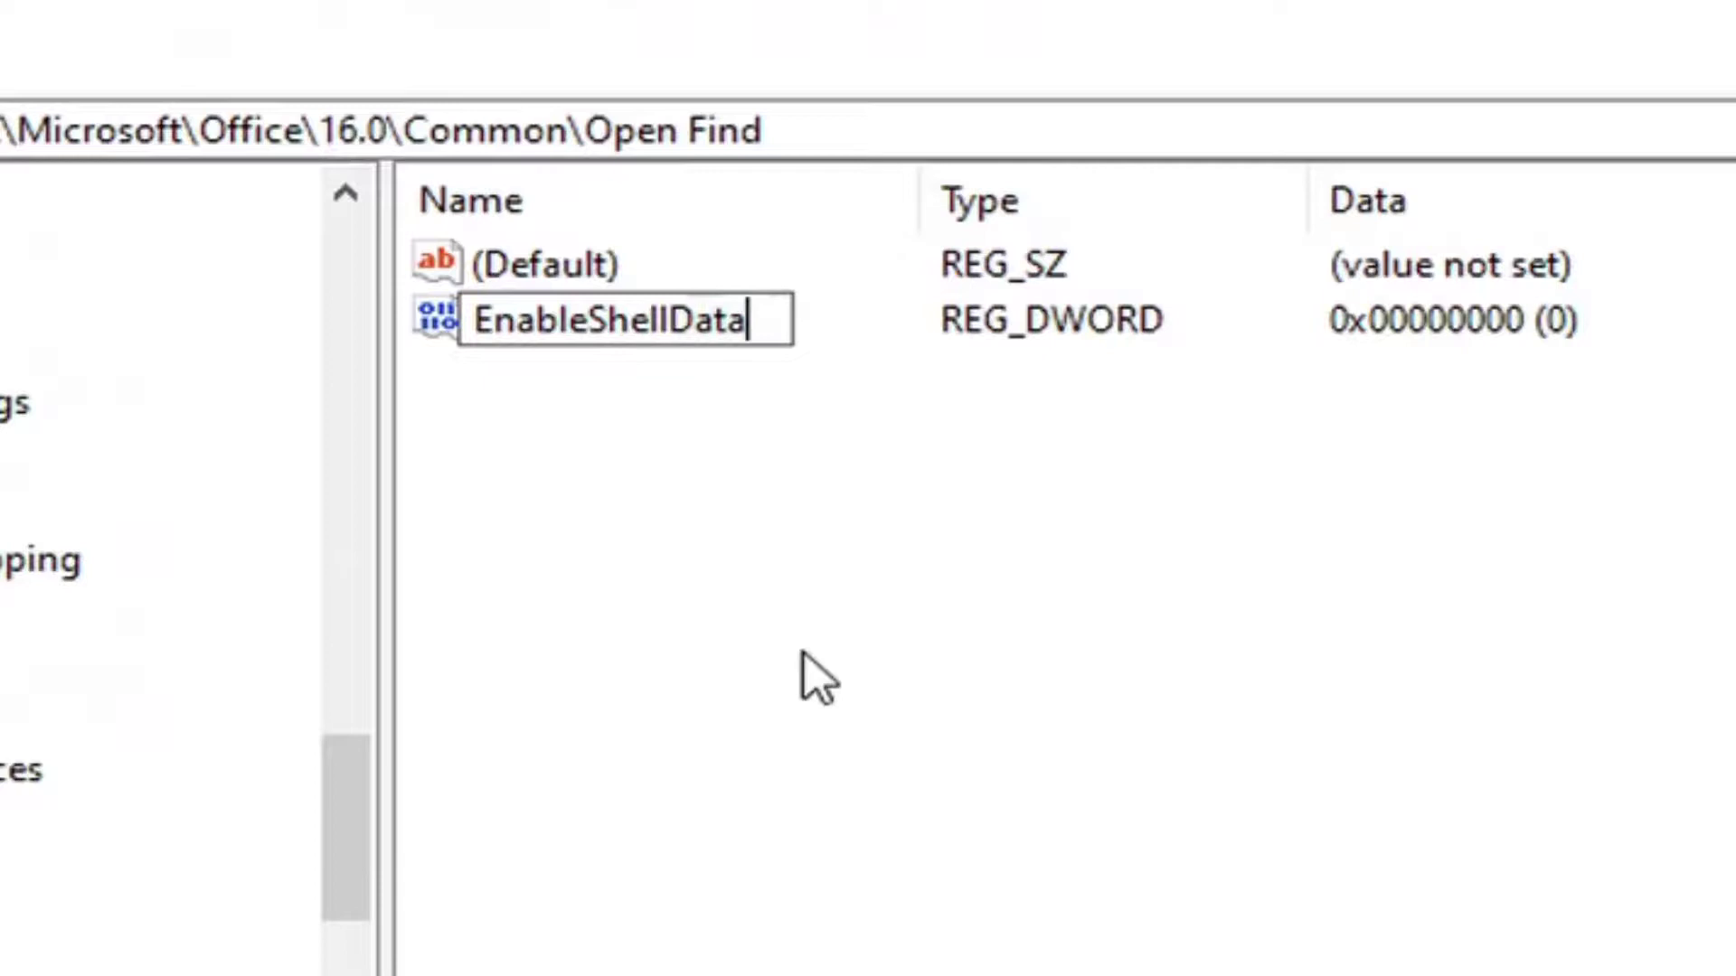
text(Caching)
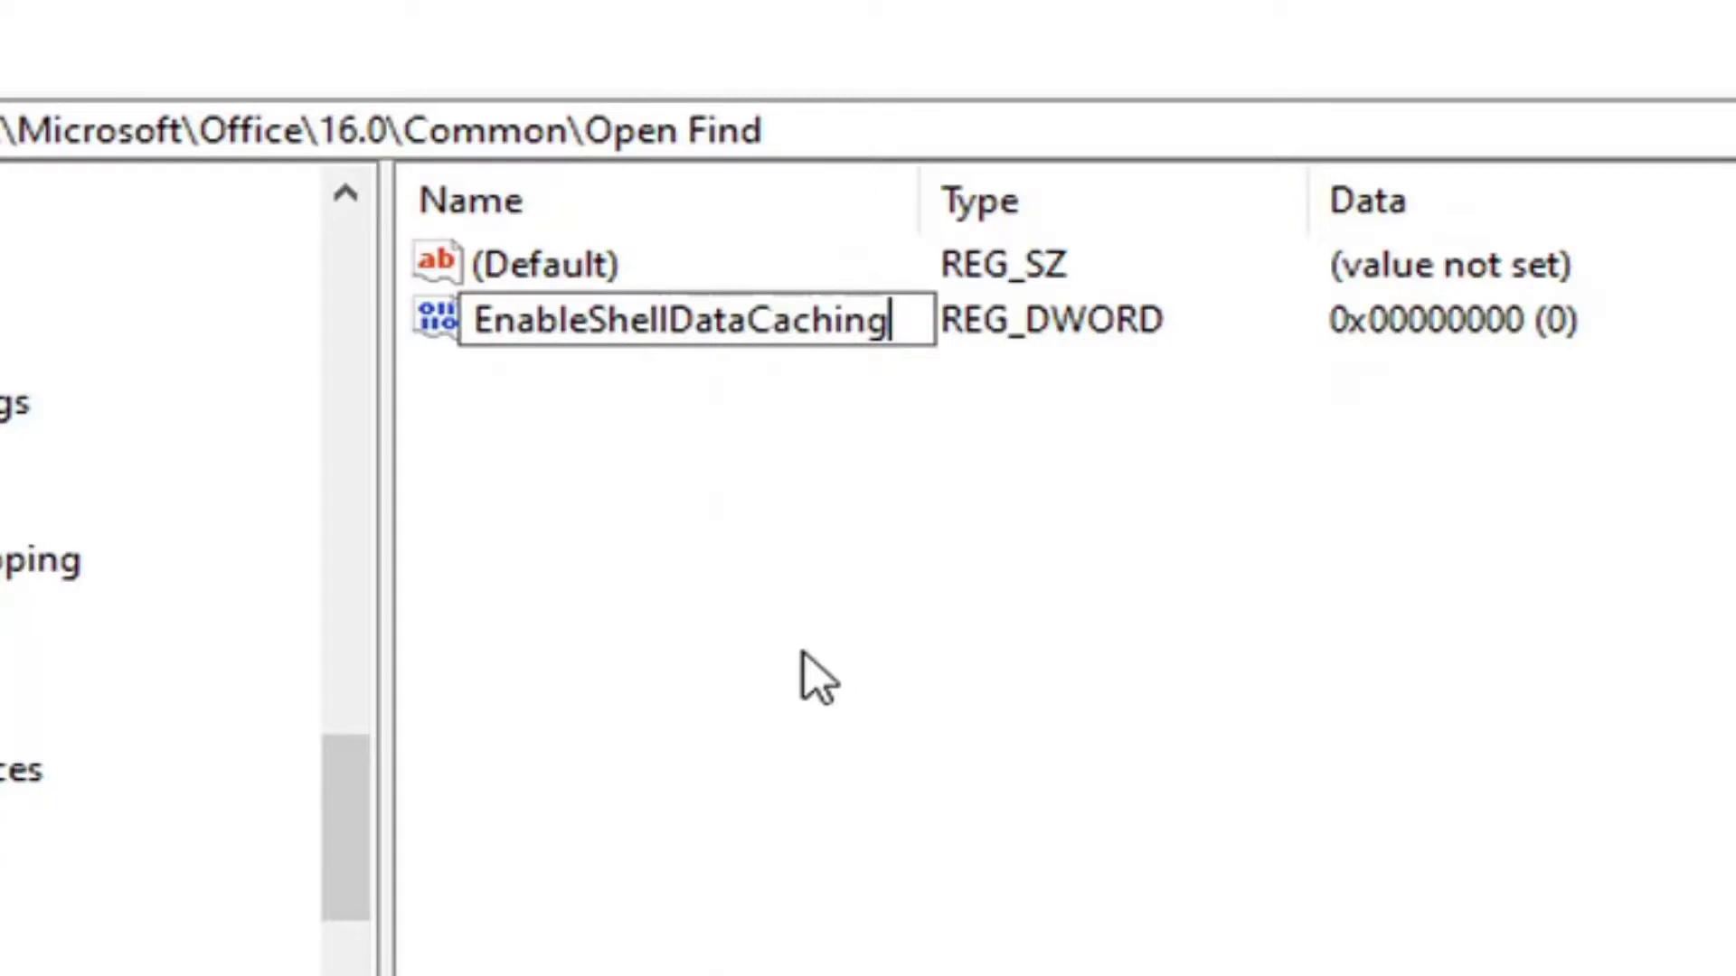
key(Return)
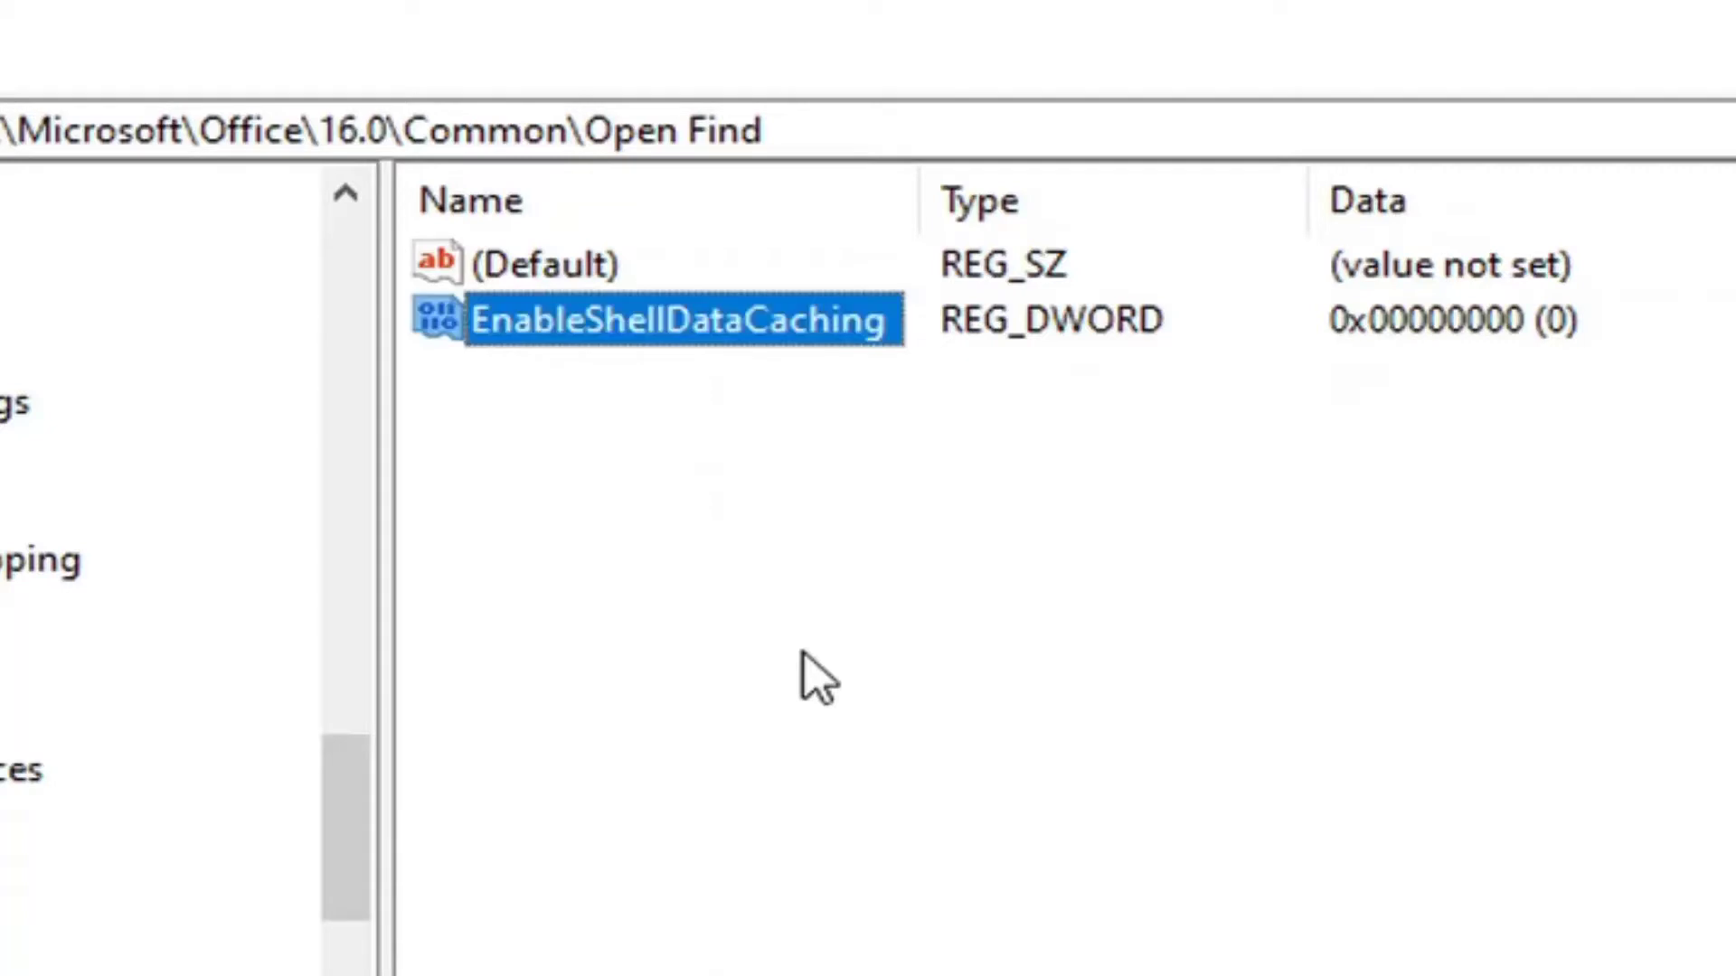
Set EnableShellDataCaching's data to 1.
double_click(970, 260)
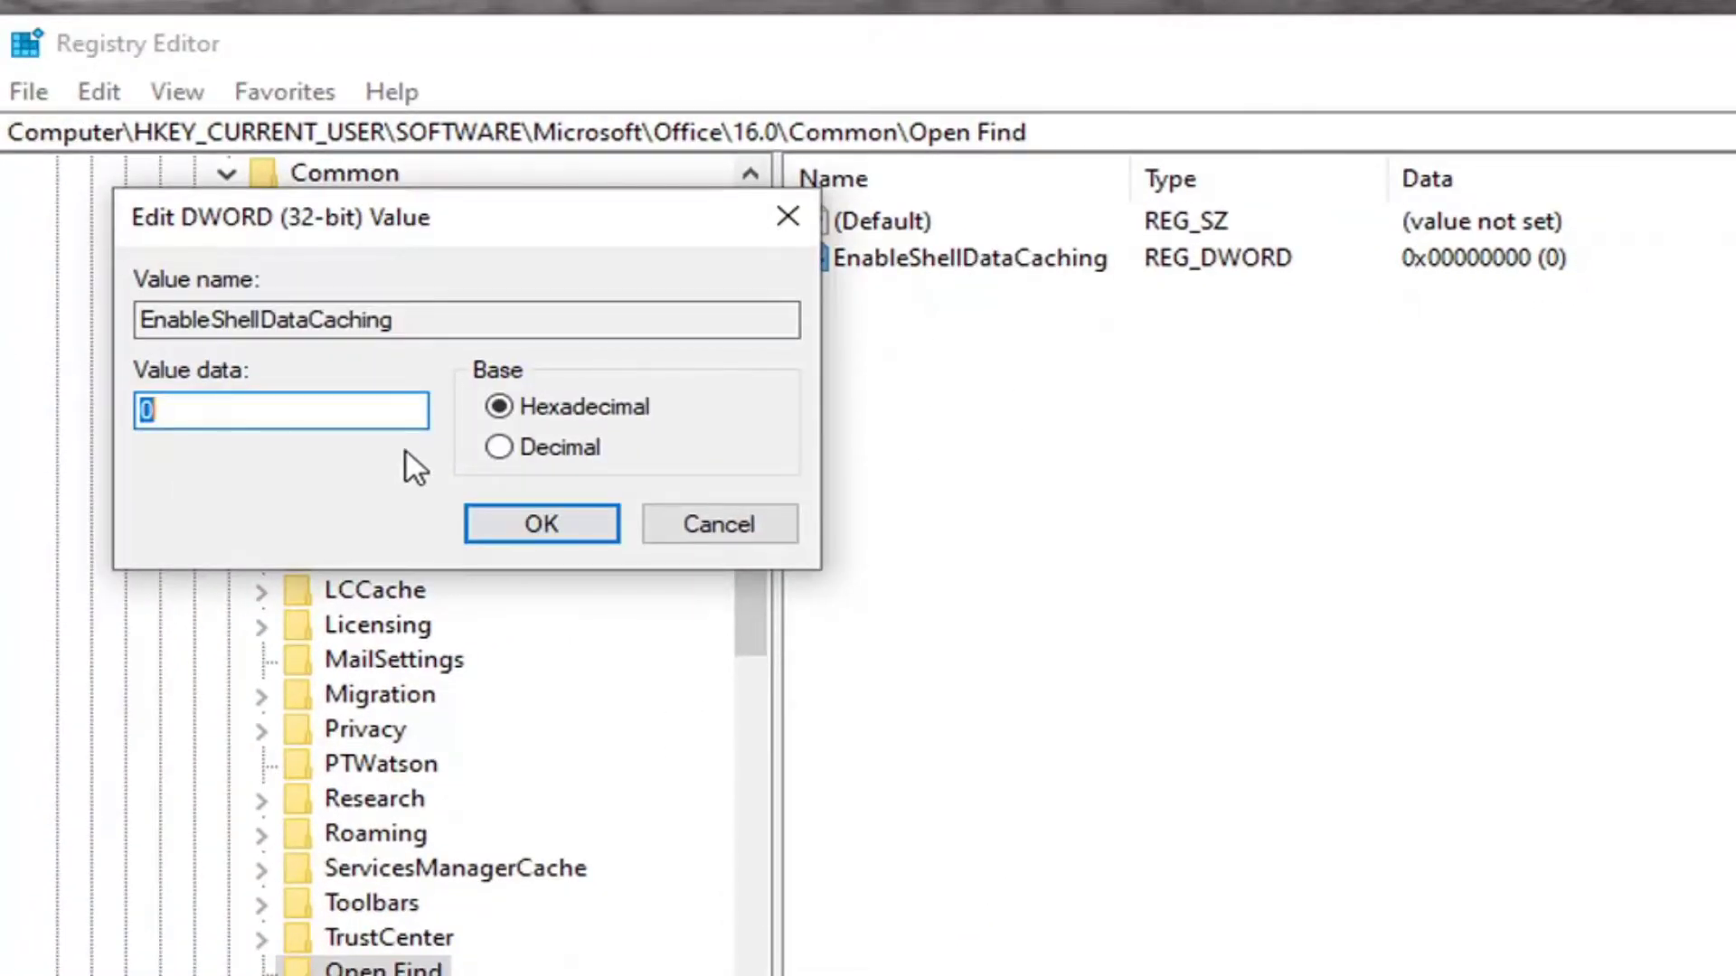
text(1)
click(558, 526)
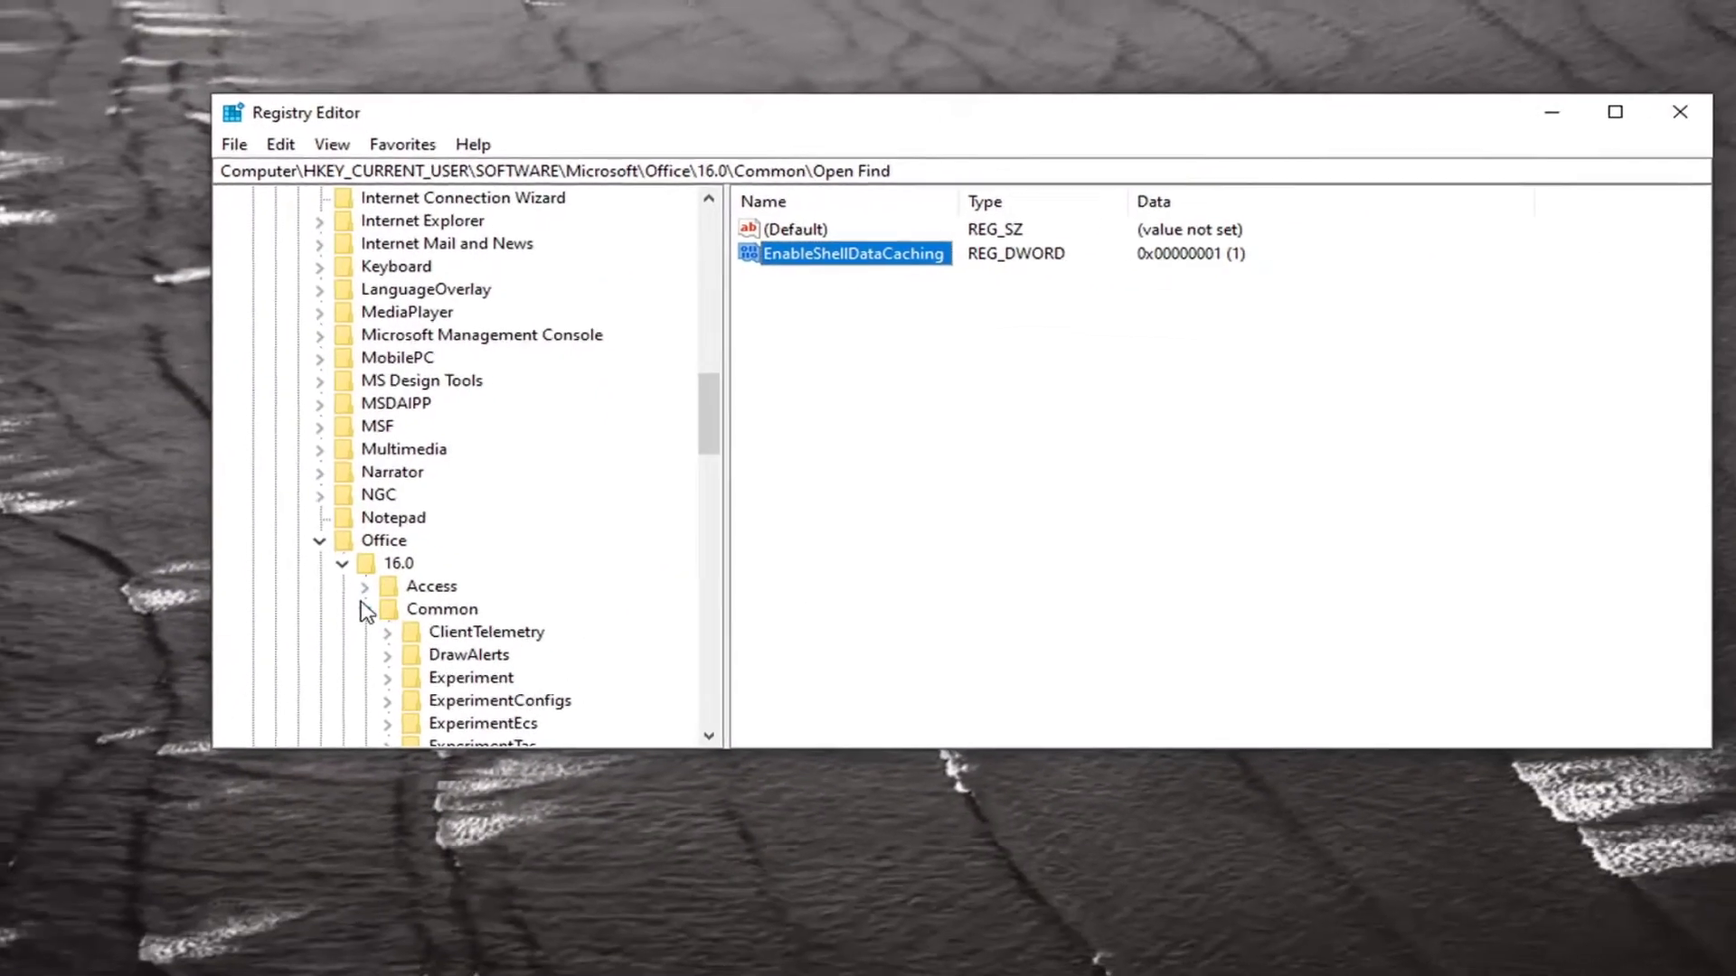
Collapse Common, Office, Microsoft, SOFTWARE and HKEY_CURRENT_USER, then close Registry Editor.
click(402, 554)
click(364, 497)
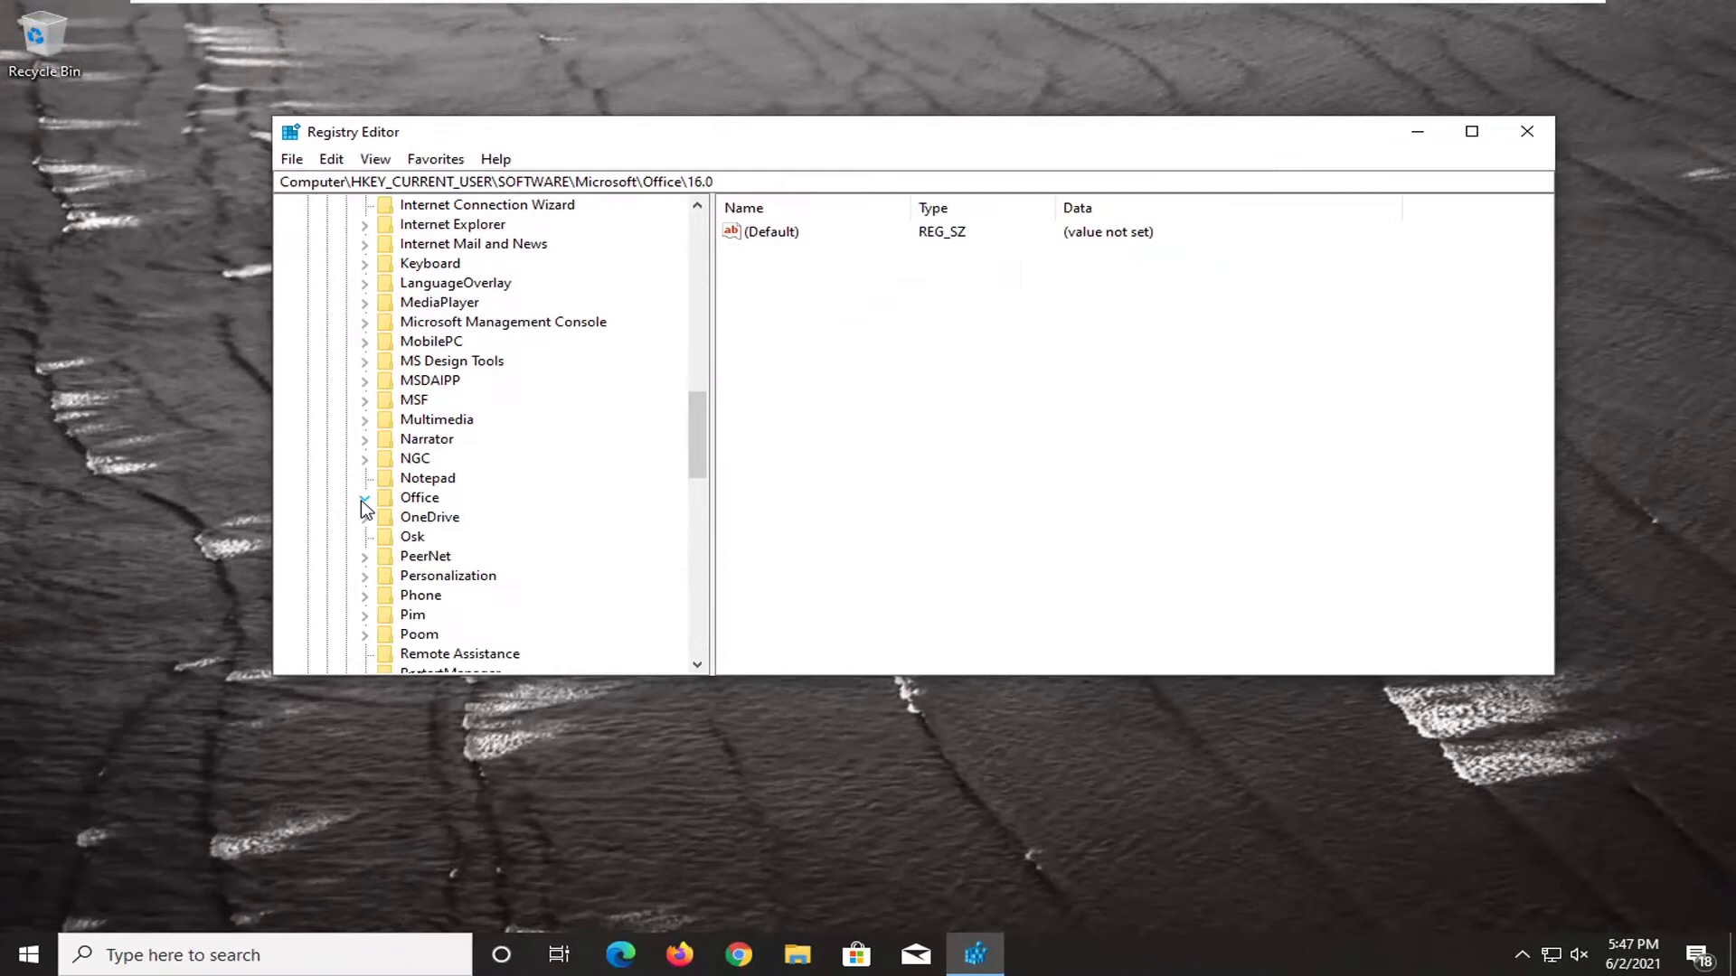
scroll(365, 505, up, 2)
scroll(362, 497, up, 10)
scroll(357, 493, up, 7)
scroll(351, 484, down, 3)
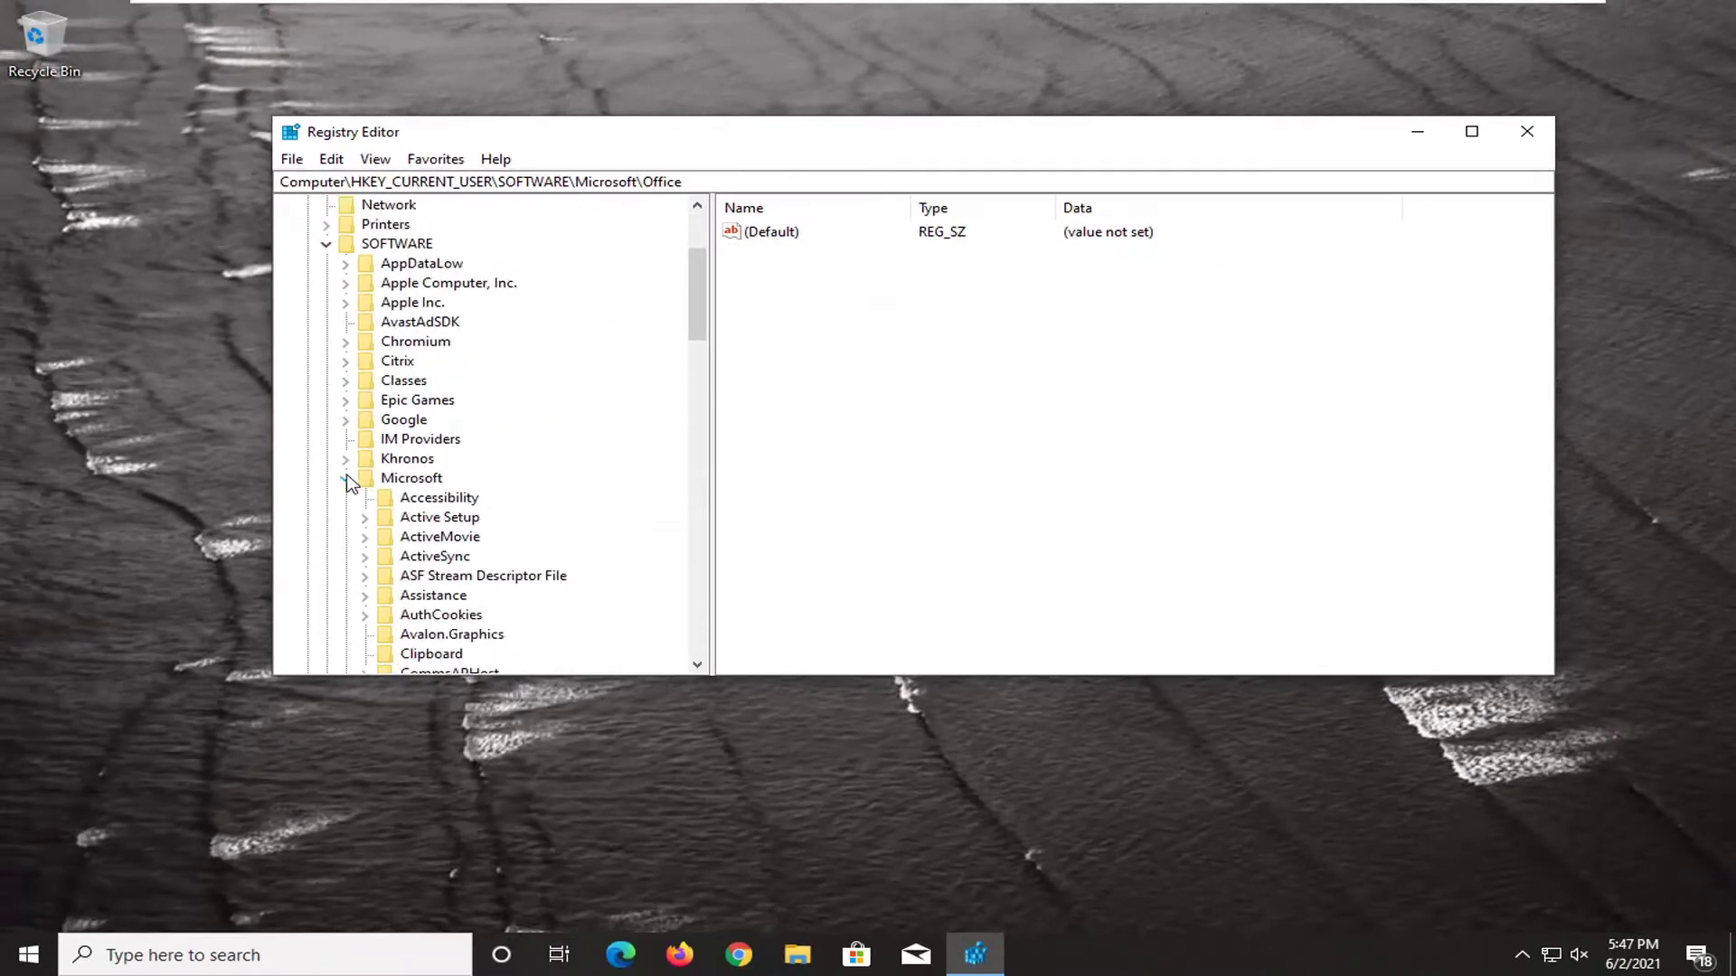
click(345, 478)
click(325, 420)
click(307, 243)
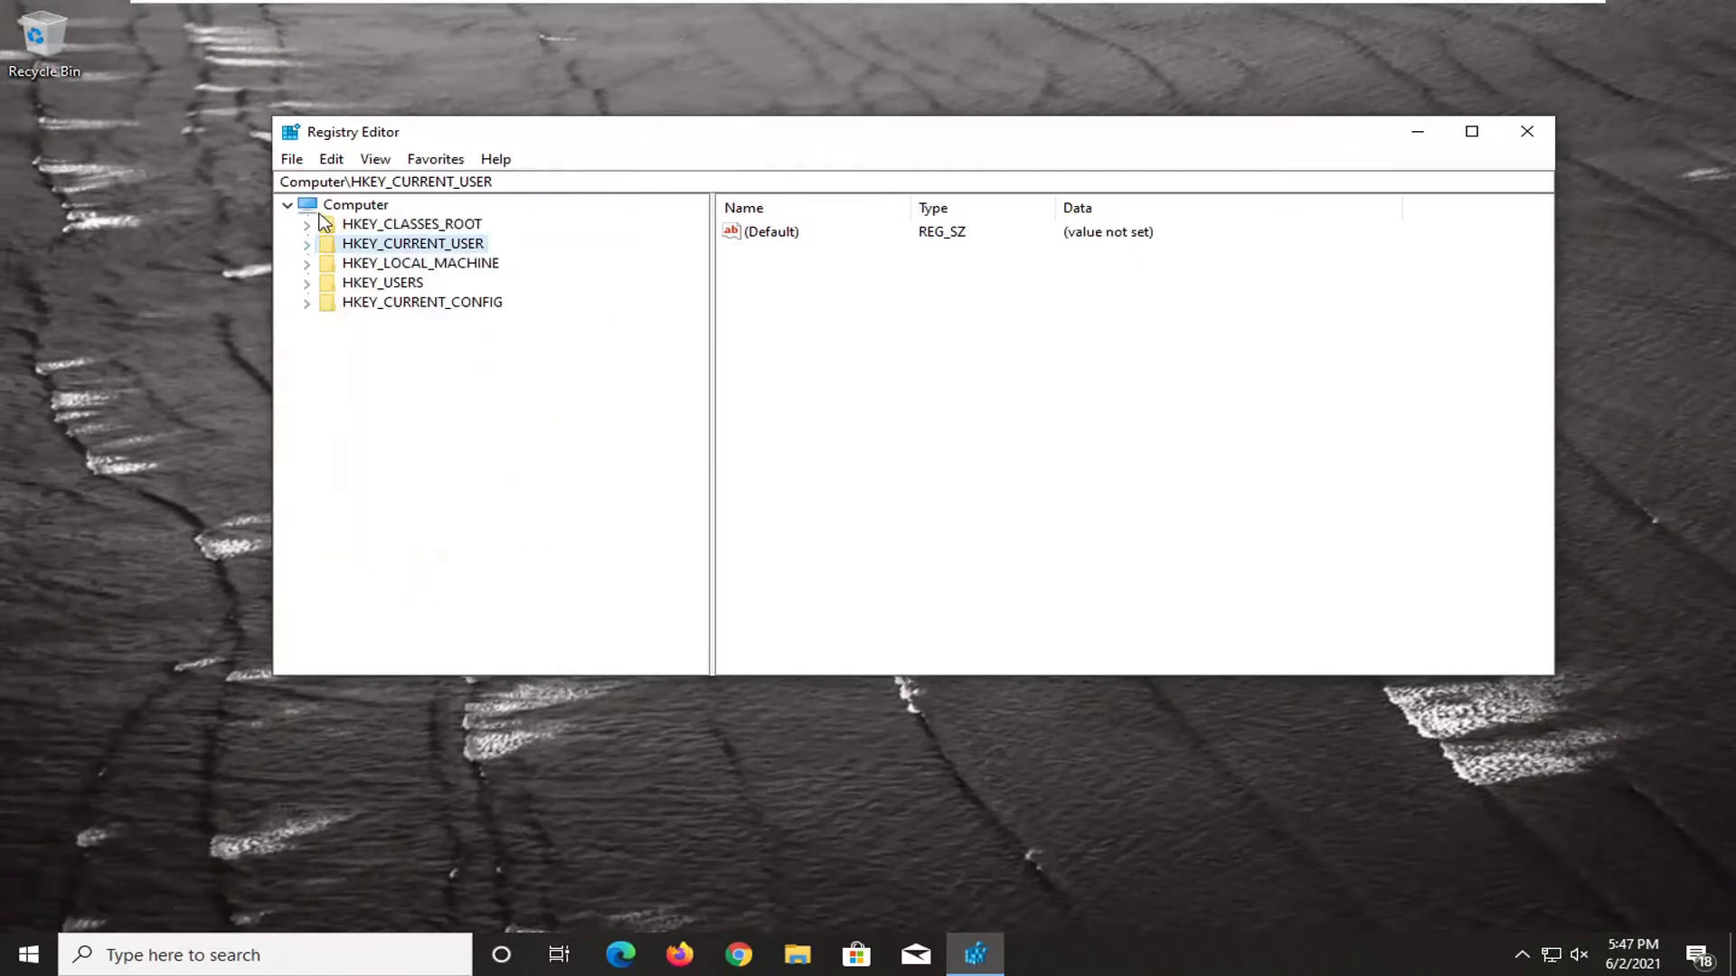
click(327, 206)
click(1527, 131)
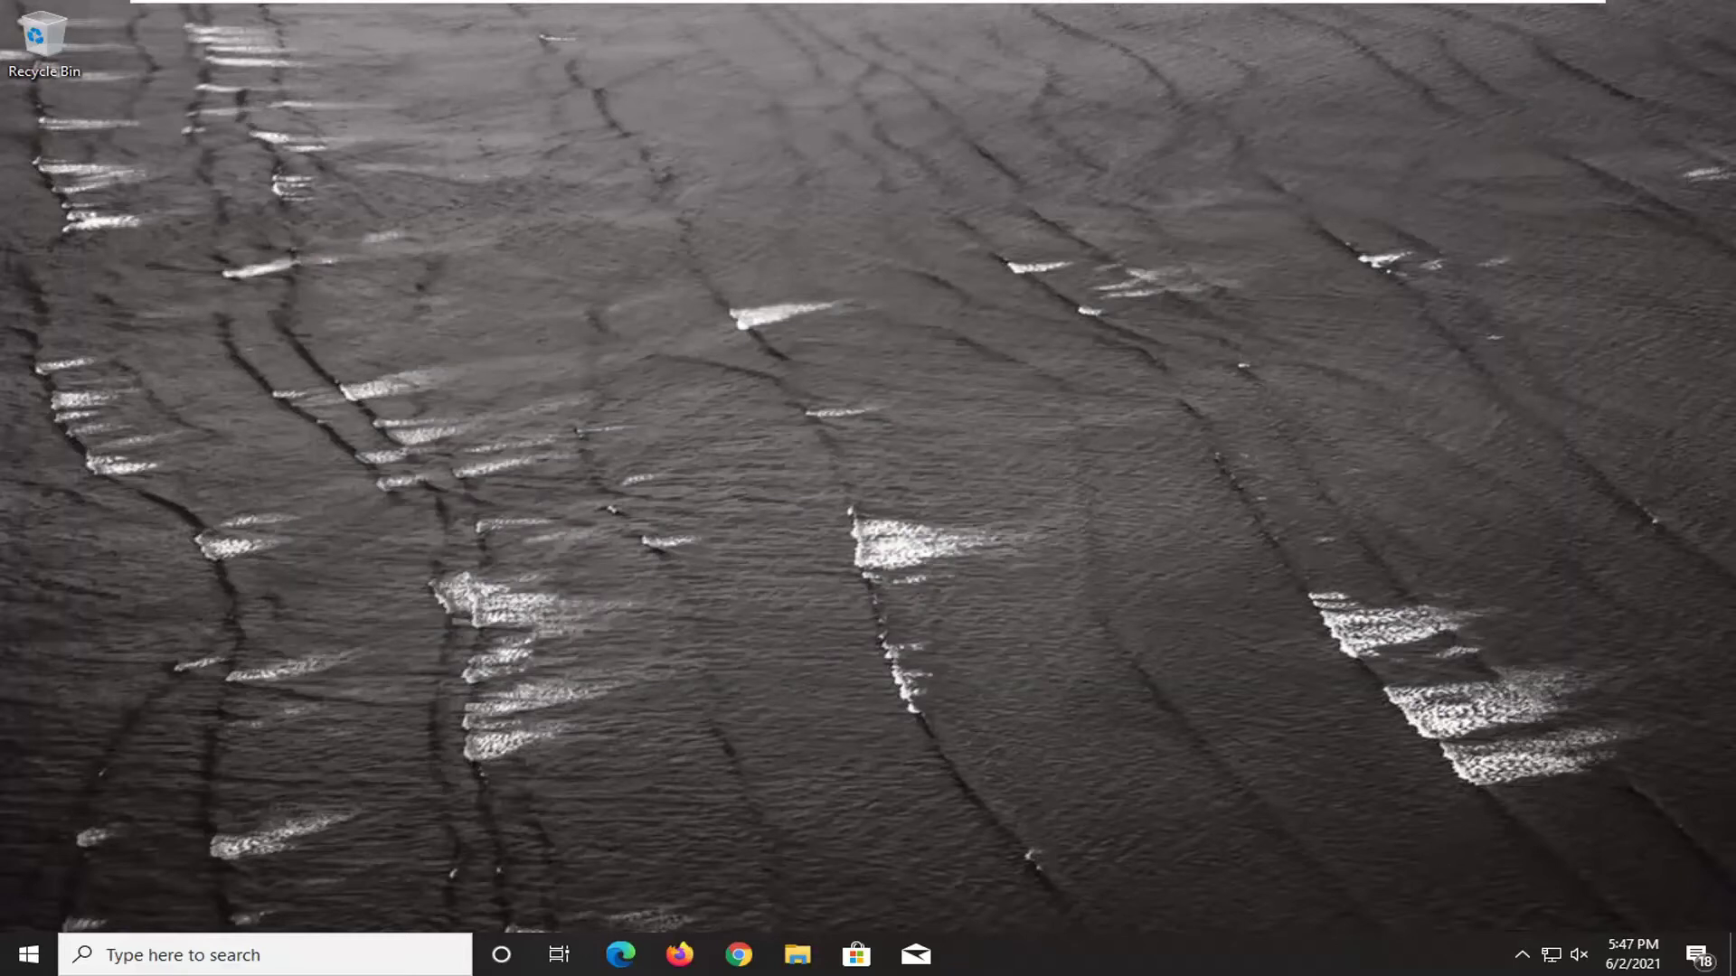